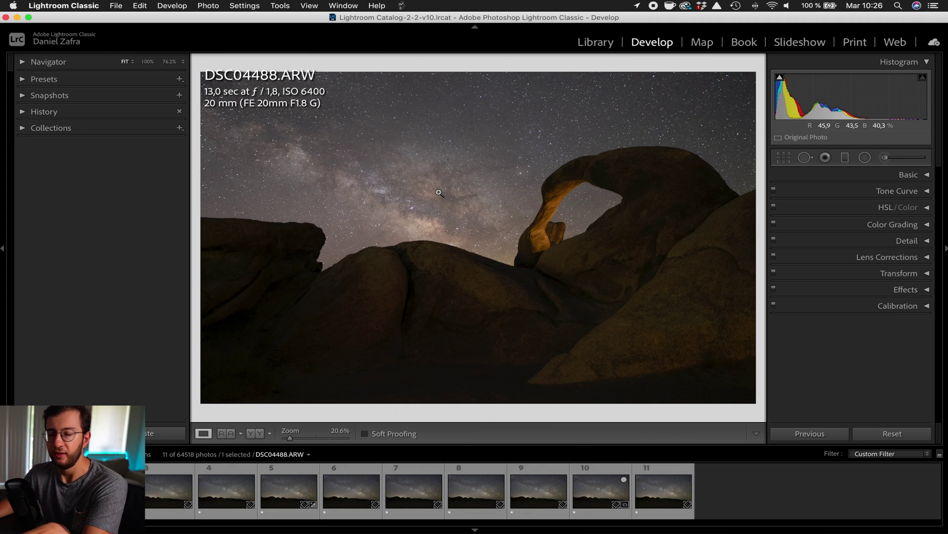
pyautogui.click(438, 193)
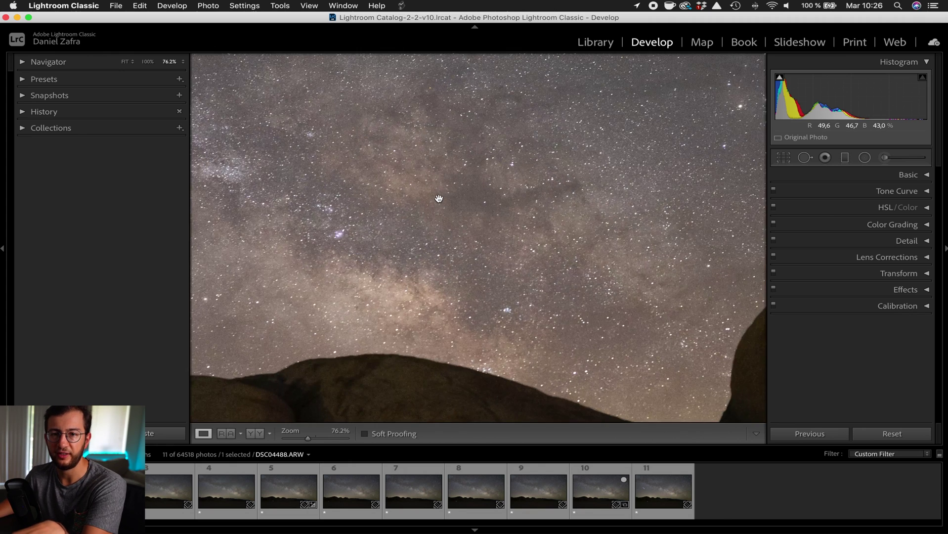
pyautogui.moveTo(438, 193); pyautogui.dragTo(439, 239)
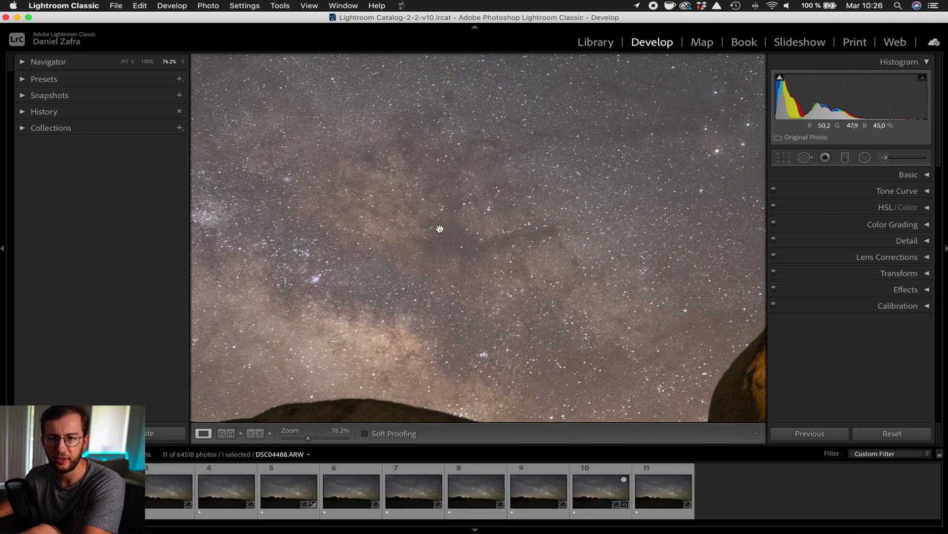
pyautogui.scroll(-5, 415, 269)
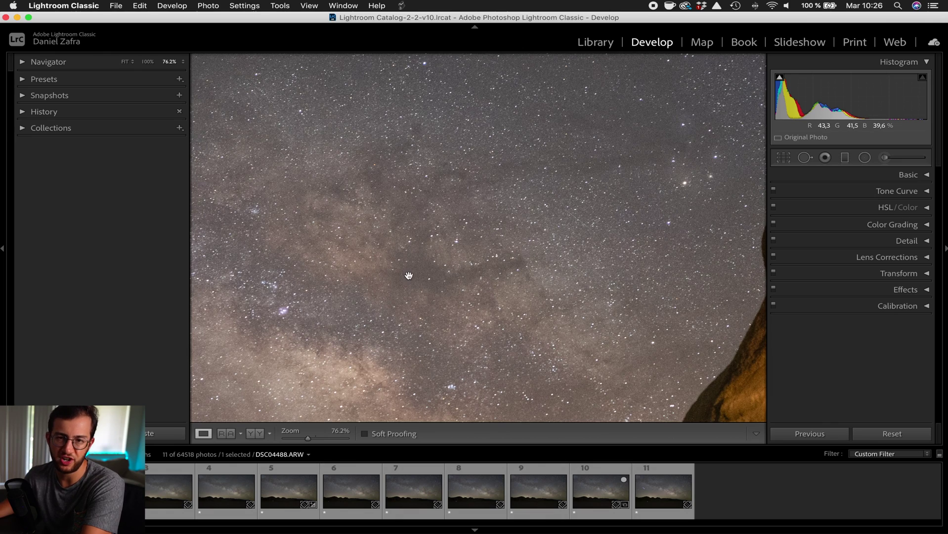
pyautogui.moveTo(409, 269); pyautogui.dragTo(180, 293)
pyautogui.moveTo(365, 272); pyautogui.dragTo(258, 243)
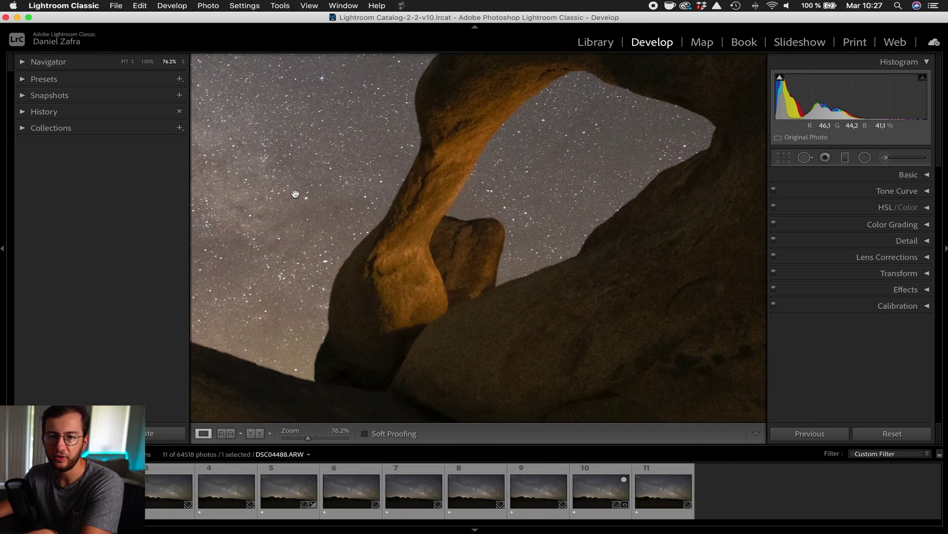
pyautogui.moveTo(495, 138); pyautogui.dragTo(366, 362)
pyautogui.moveTo(507, 269); pyautogui.dragTo(558, 142)
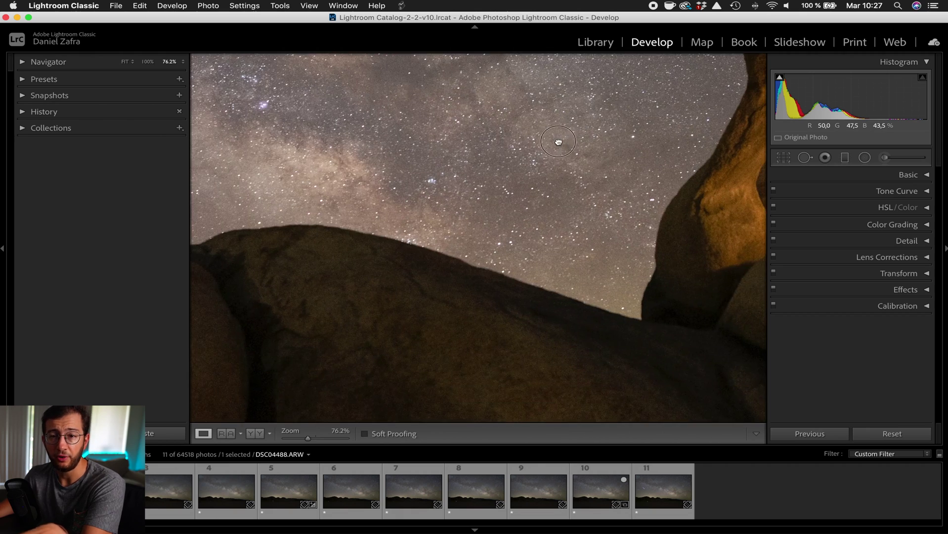
pyautogui.click(523, 156)
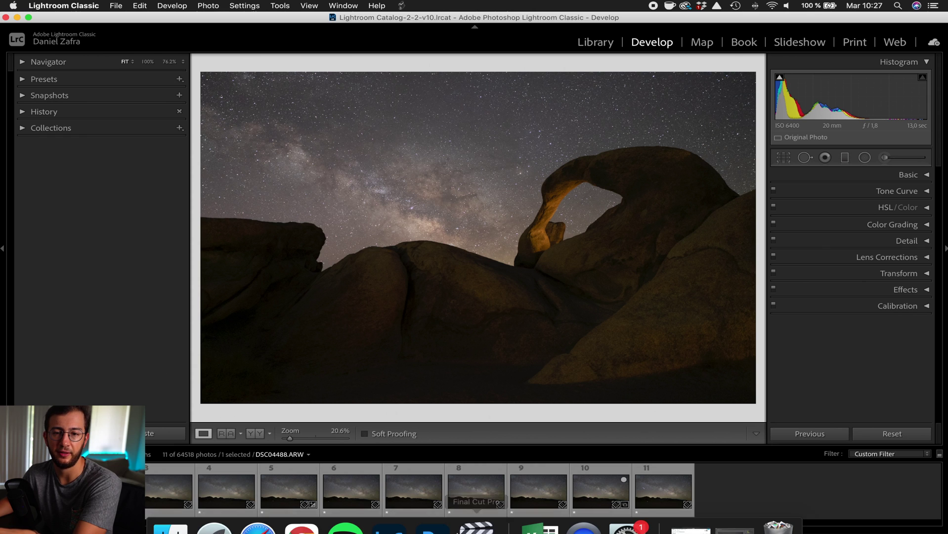
# Duplicate DSC04488.ARW's Background as Layer 1 in Photoshop and show the Filter > Topaz Labs submenu
pyautogui.click(433, 511)
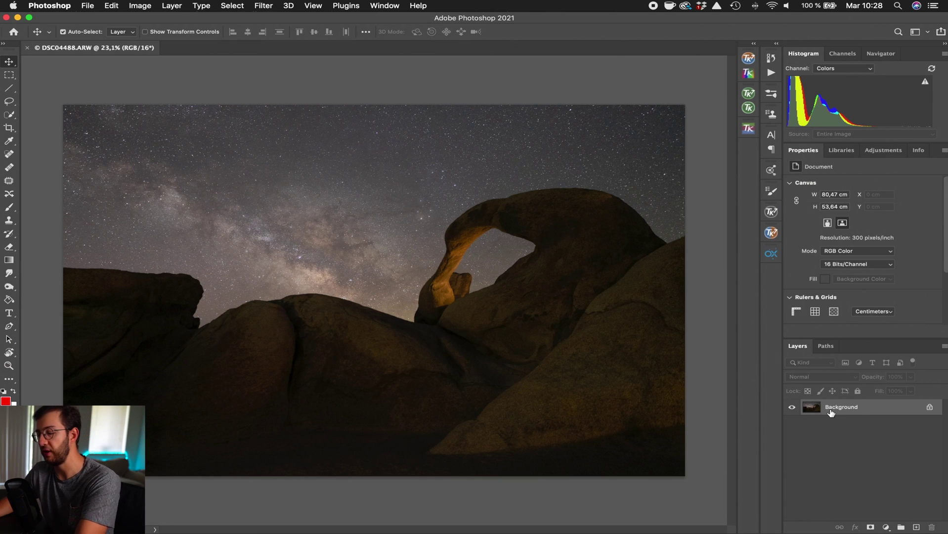
pyautogui.press('super+j')
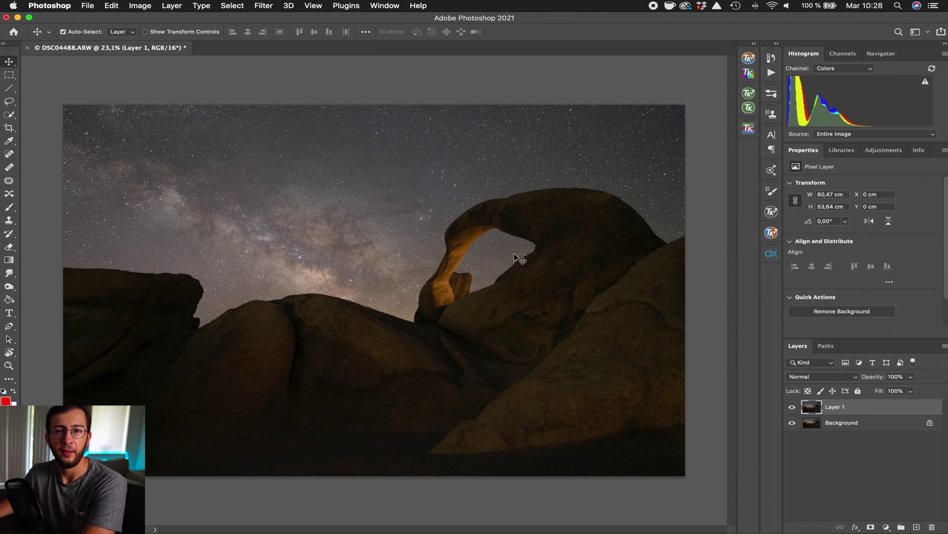
pyautogui.click(264, 6)
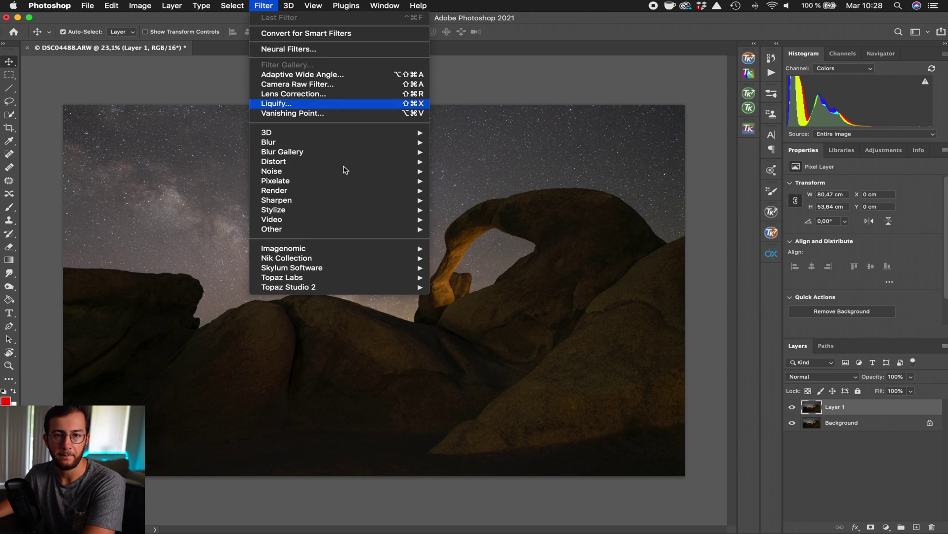
pyautogui.moveTo(349, 278)
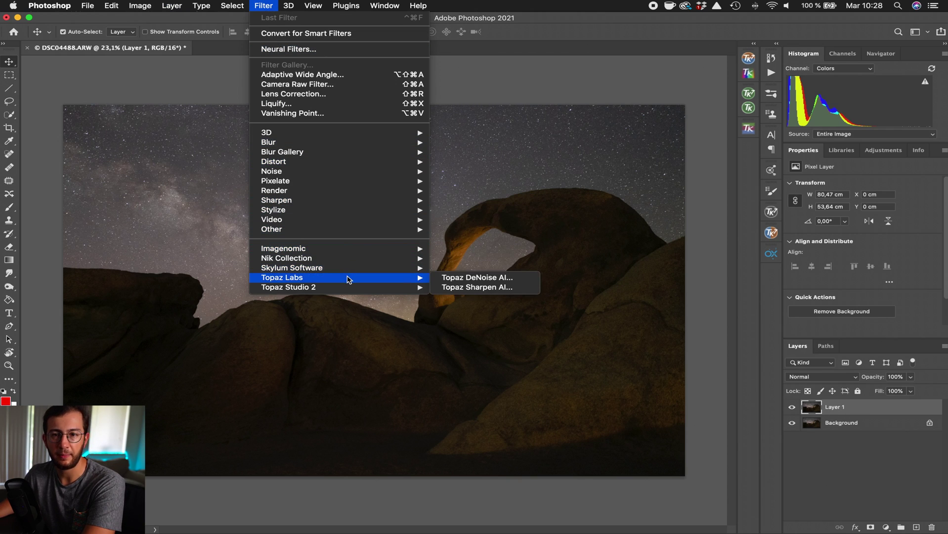
# Launch Topaz DeNoise AI on Layer 1 and pan the preview across the sky near the horizon
pyautogui.click(477, 280)
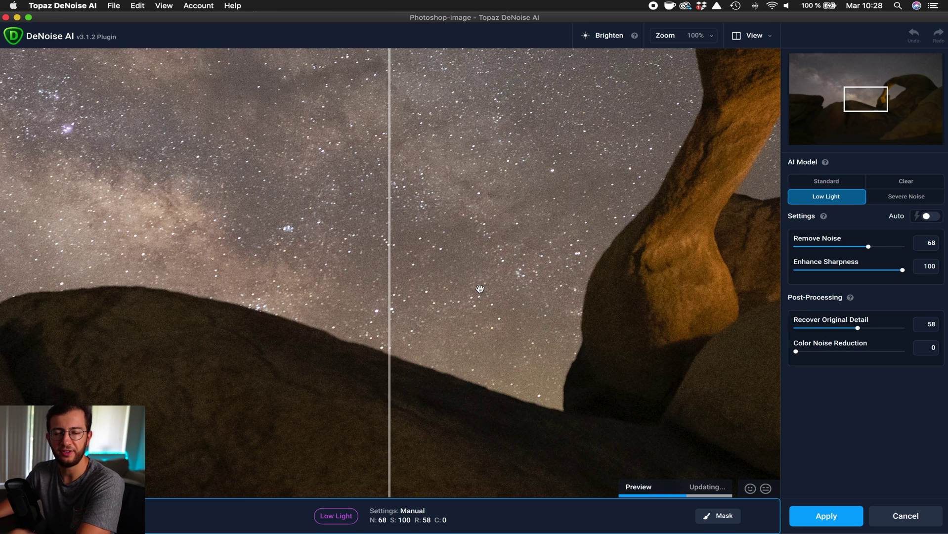
pyautogui.moveTo(476, 270); pyautogui.dragTo(630, 333)
pyautogui.moveTo(433, 194); pyautogui.dragTo(485, 233)
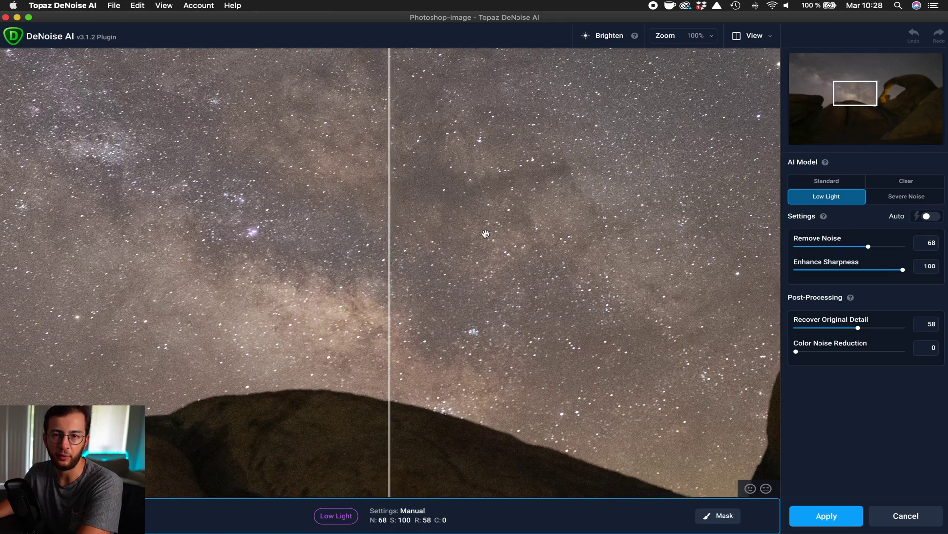
pyautogui.moveTo(421, 282); pyautogui.dragTo(389, 273)
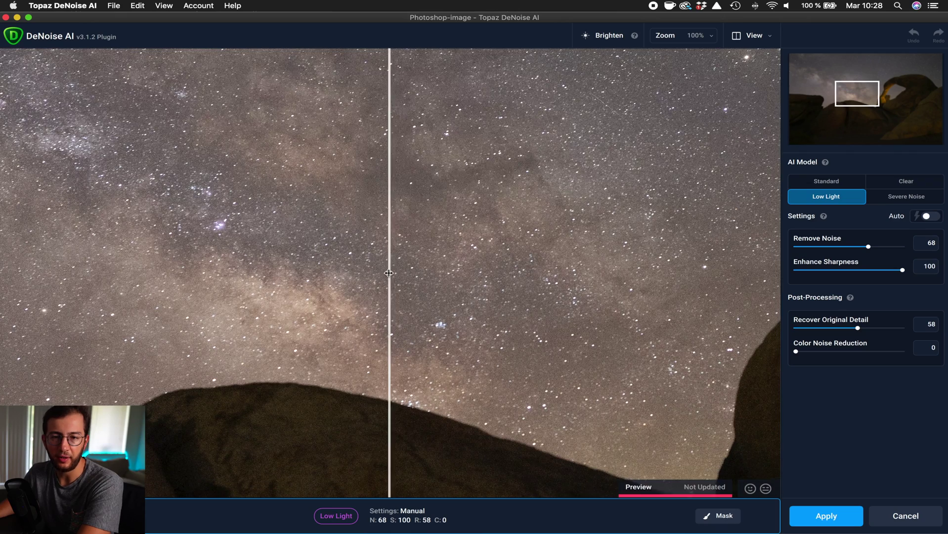
pyautogui.moveTo(368, 444); pyautogui.dragTo(406, 448)
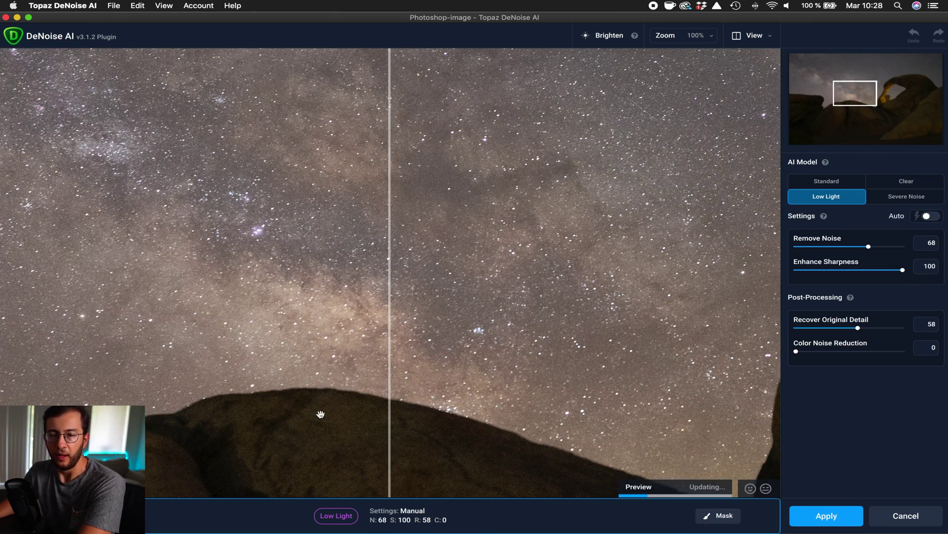
pyautogui.click(819, 181)
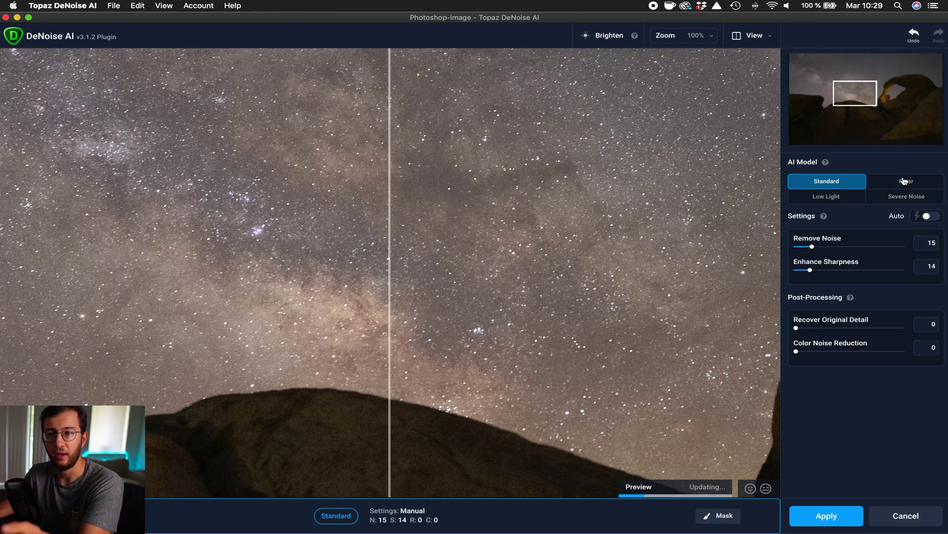
pyautogui.click(904, 180)
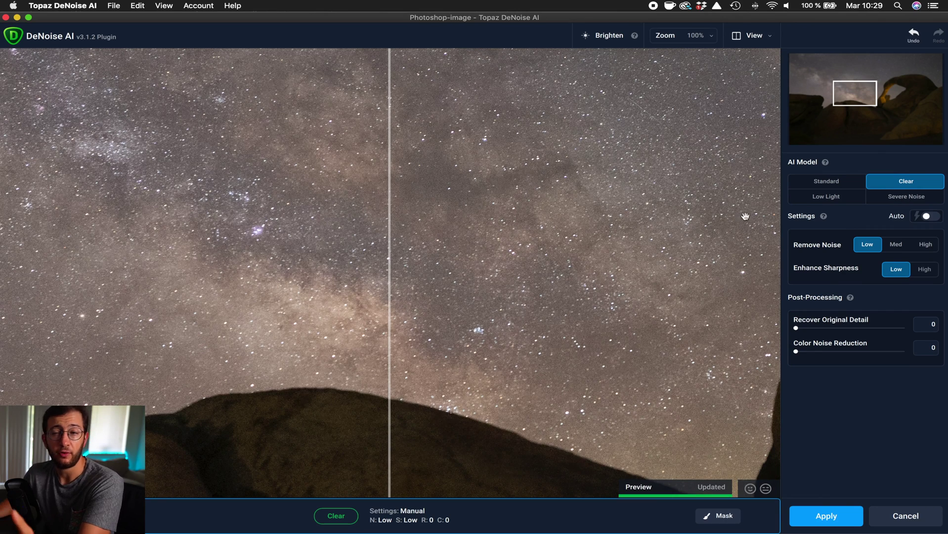
pyautogui.click(820, 201)
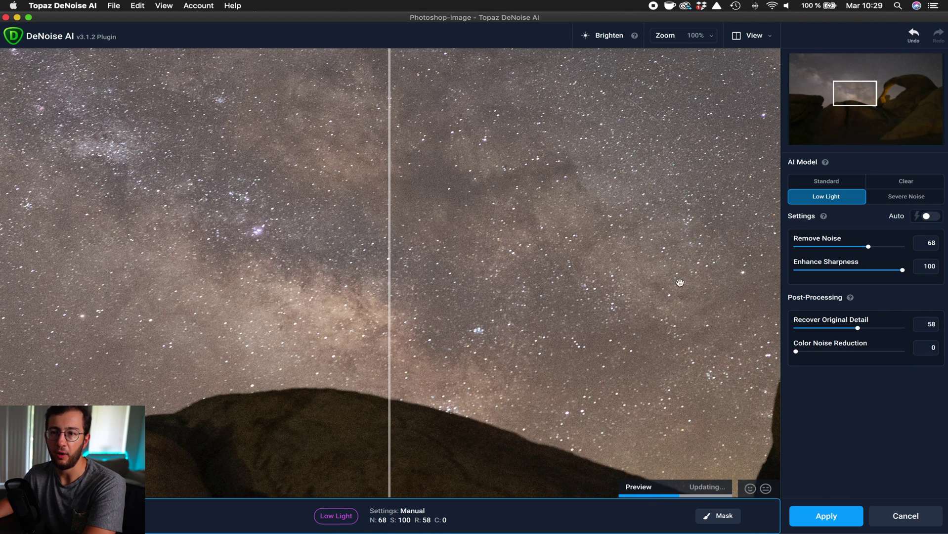
# Set Low Light denoise to Remove Noise 47, Sharpness 78, Recover Original Detail 50, comparing before/after
pyautogui.click(927, 217)
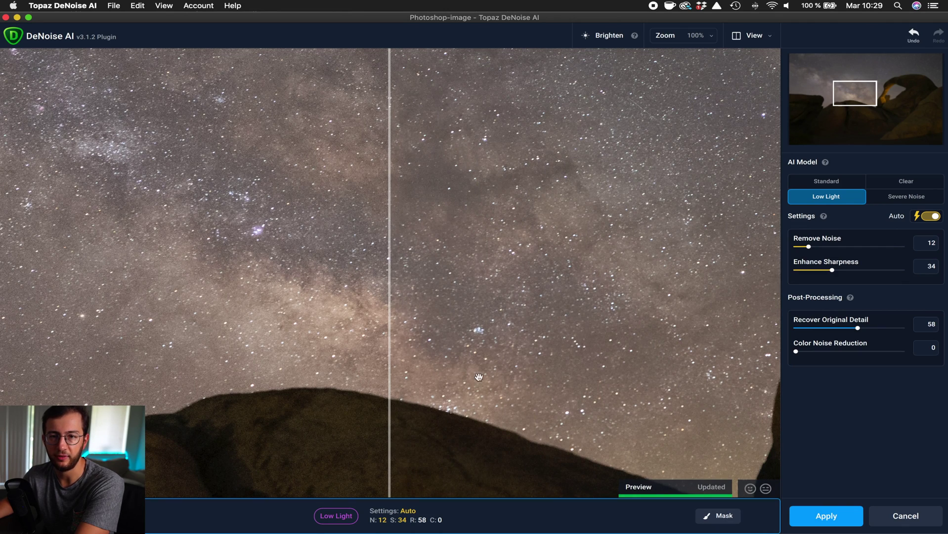
pyautogui.moveTo(387, 337); pyautogui.dragTo(440, 336)
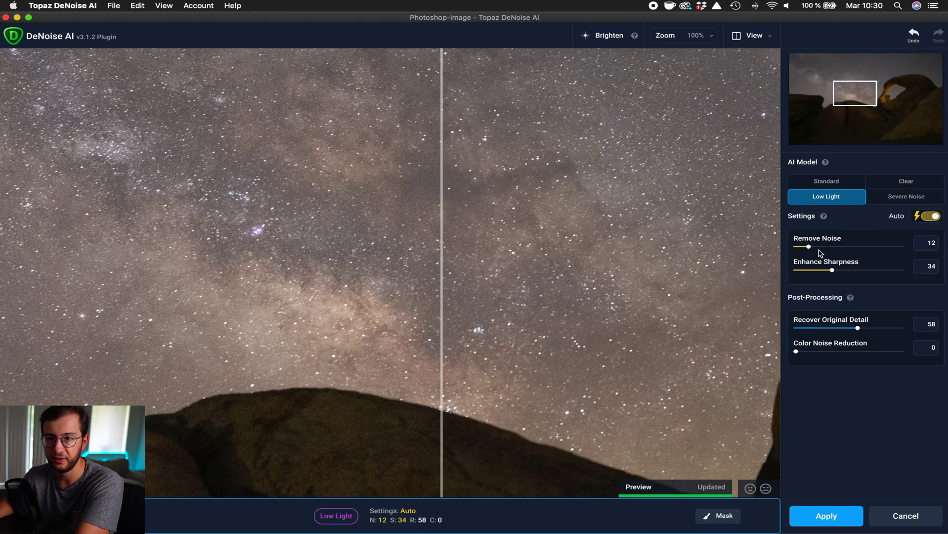
pyautogui.moveTo(808, 246); pyautogui.dragTo(881, 269)
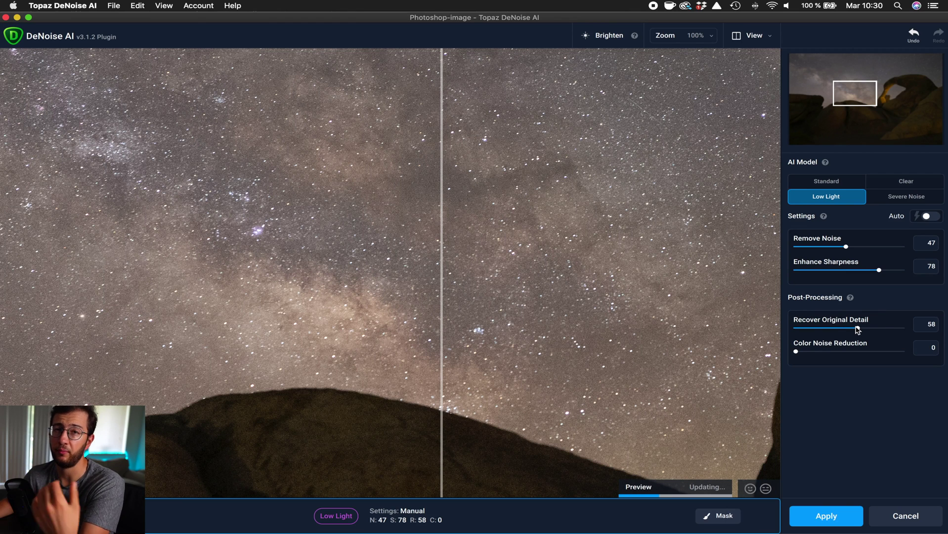
pyautogui.moveTo(858, 328); pyautogui.dragTo(849, 329)
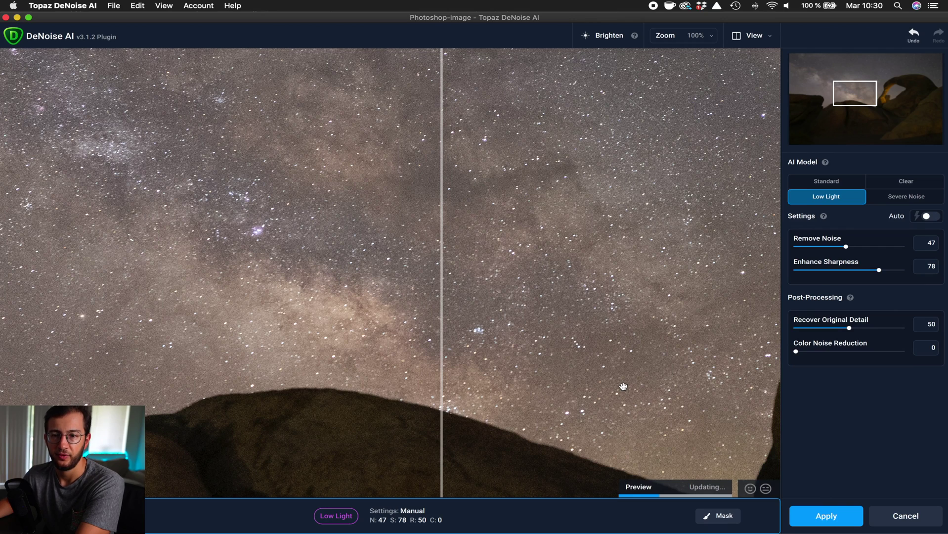
pyautogui.moveTo(441, 319); pyautogui.dragTo(401, 289)
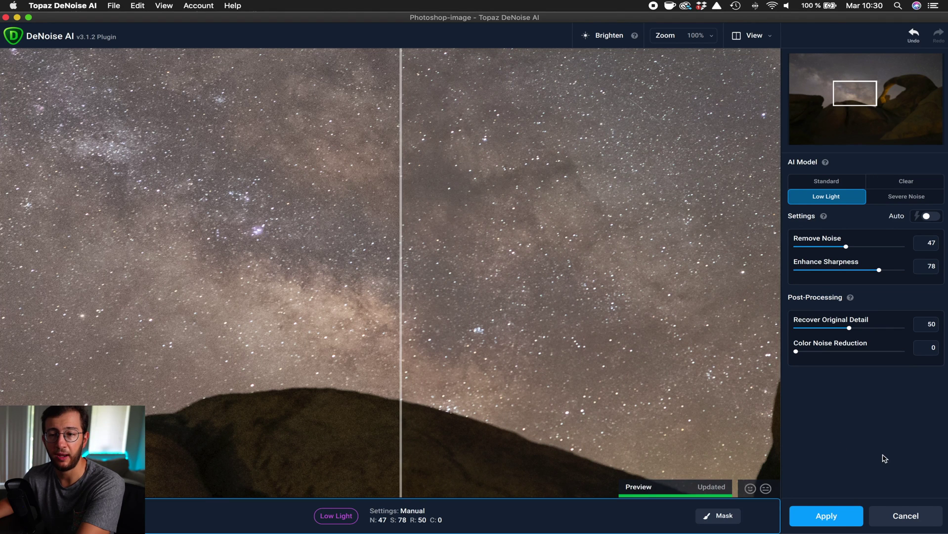
# Apply the Topaz denoise and zoom in on the image with Layer 1 visible
pyautogui.click(830, 523)
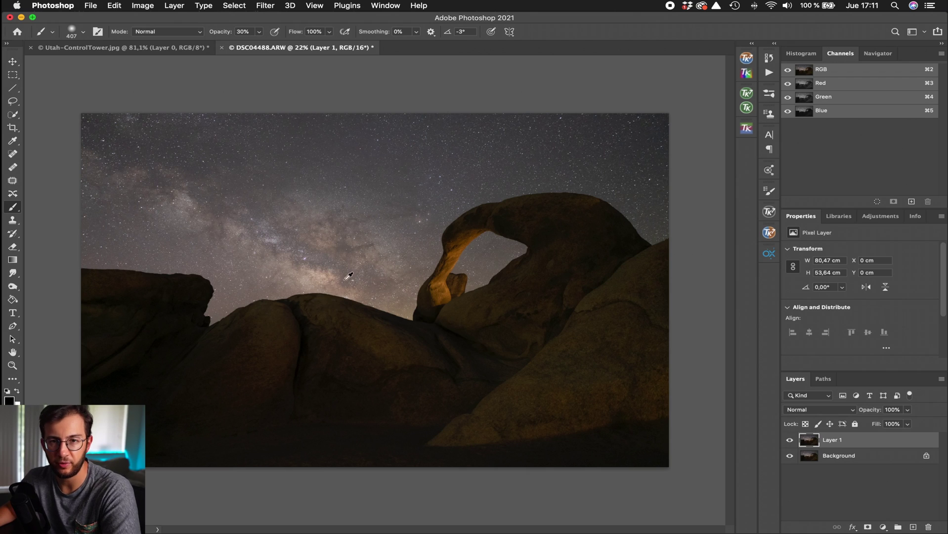
pyautogui.scroll(3, 345, 277)
pyautogui.scroll(3, 344, 274)
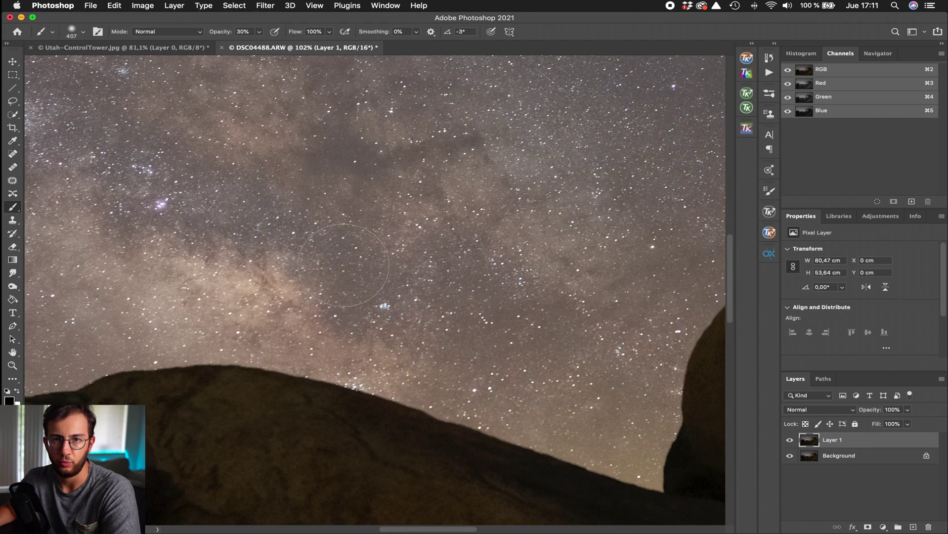
pyautogui.scroll(3, 343, 265)
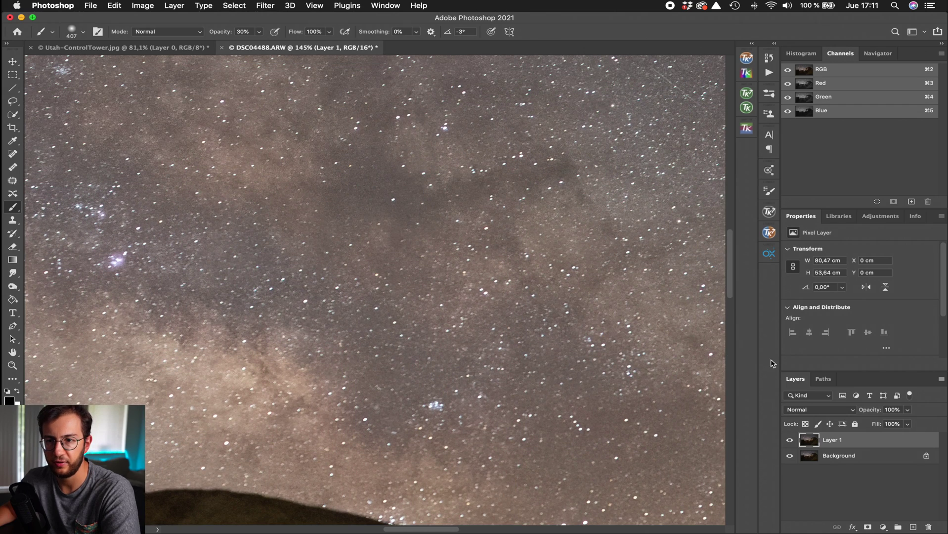
pyautogui.click(789, 440)
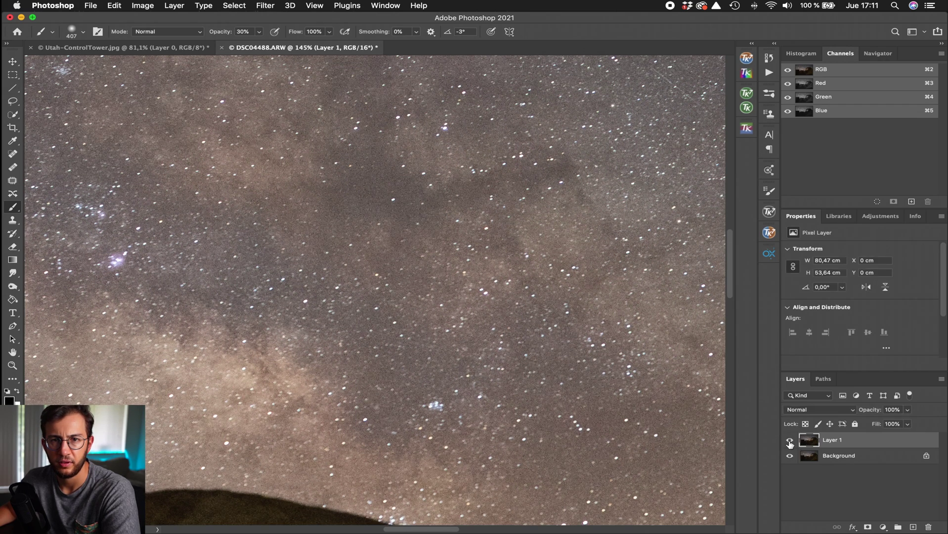
# Toggle Layer 1 off and on to compare the denoised rock detail with the original
pyautogui.scroll(-10, 511, 435)
pyautogui.scroll(10, 511, 435)
pyautogui.hscroll(5, 511, 435)
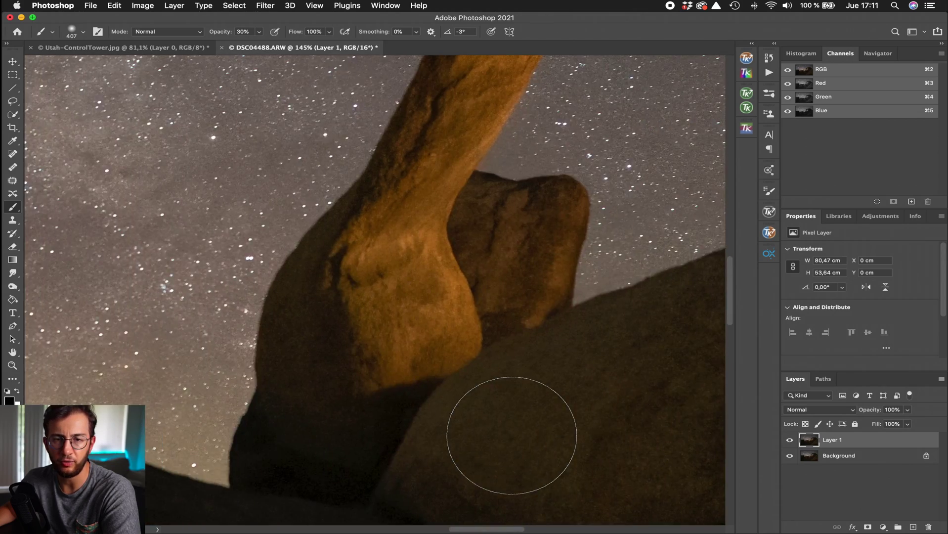
pyautogui.scroll(2, 400, 324)
pyautogui.hscroll(2, 399, 323)
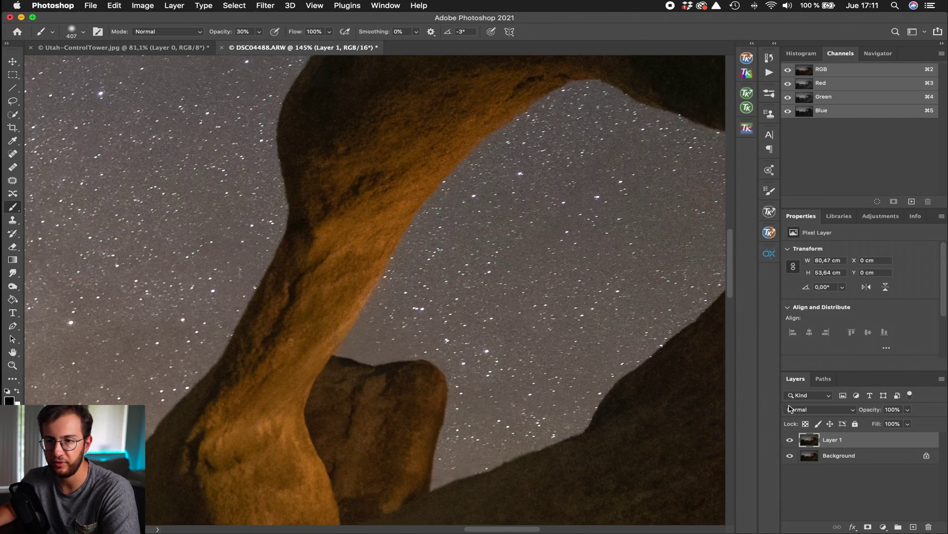
pyautogui.click(789, 440)
pyautogui.click(790, 440)
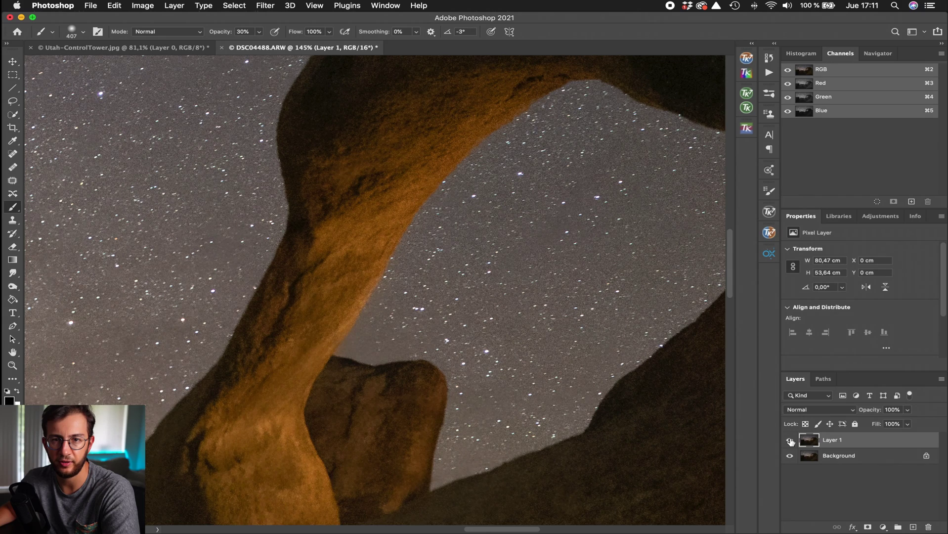
pyautogui.click(790, 440)
pyautogui.click(790, 440)
# Repeat the before/after comparison on the dark rock, then zoom out to the whole arch photo
pyautogui.scroll(-10, 448, 386)
pyautogui.hscroll(3, 448, 385)
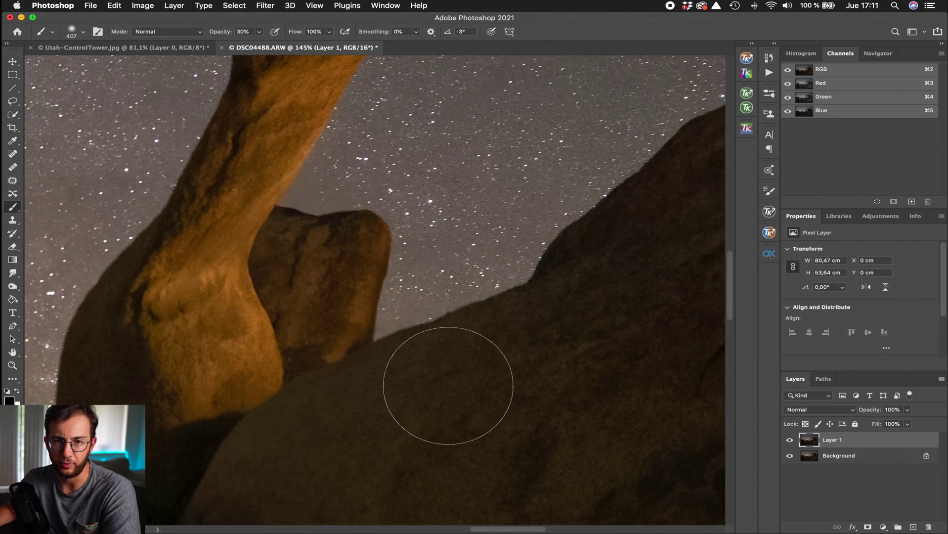
pyautogui.hscroll(3, 447, 385)
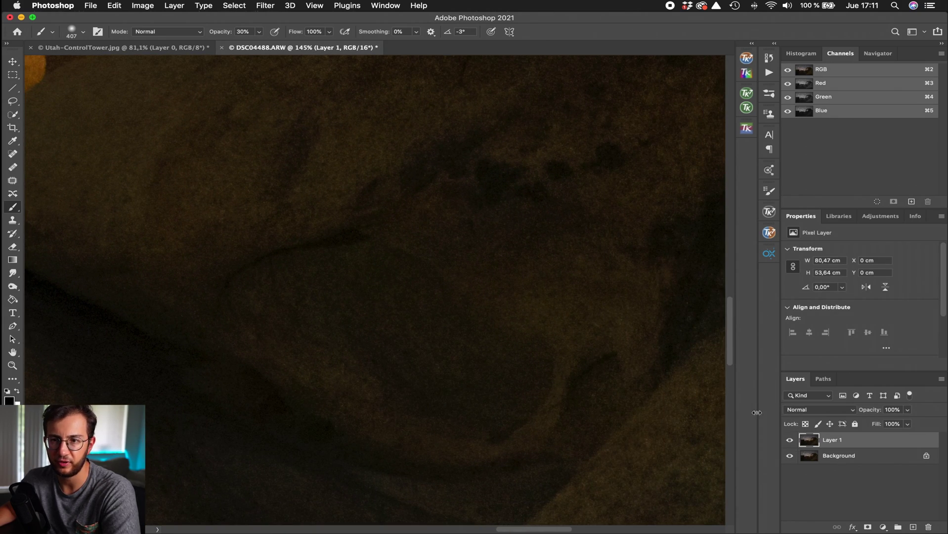
pyautogui.click(790, 440)
pyautogui.click(790, 441)
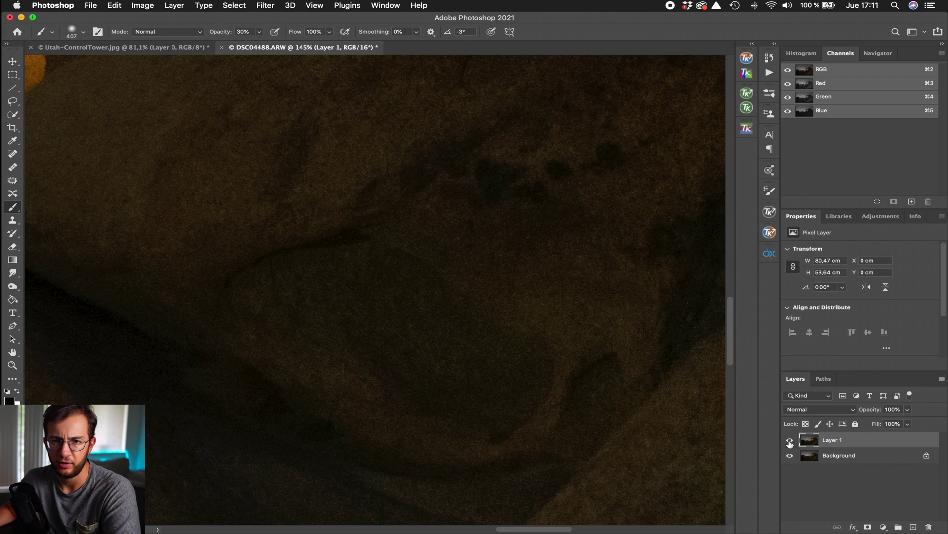
pyautogui.click(790, 441)
pyautogui.click(790, 441)
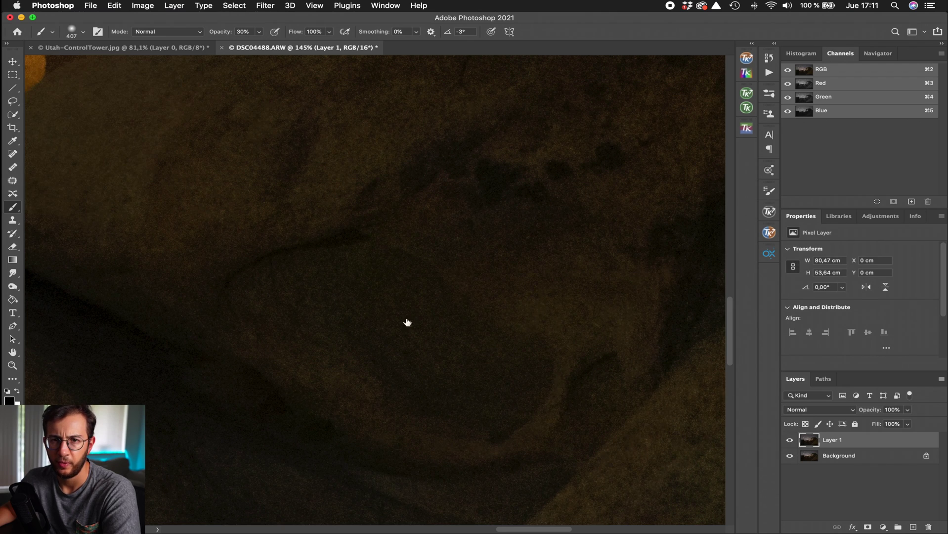
pyautogui.scroll(-2, 407, 319)
pyautogui.scroll(-8, 406, 318)
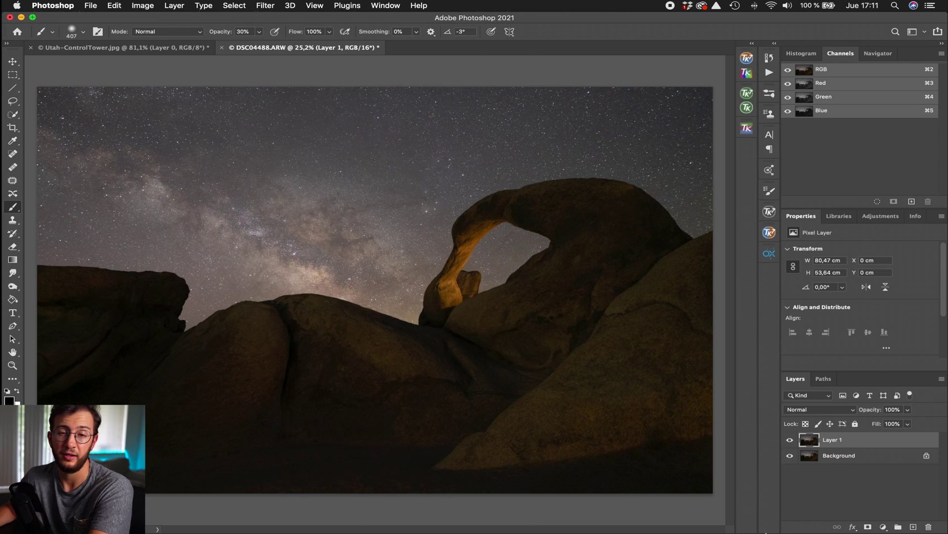
pyautogui.moveTo(423, 513)
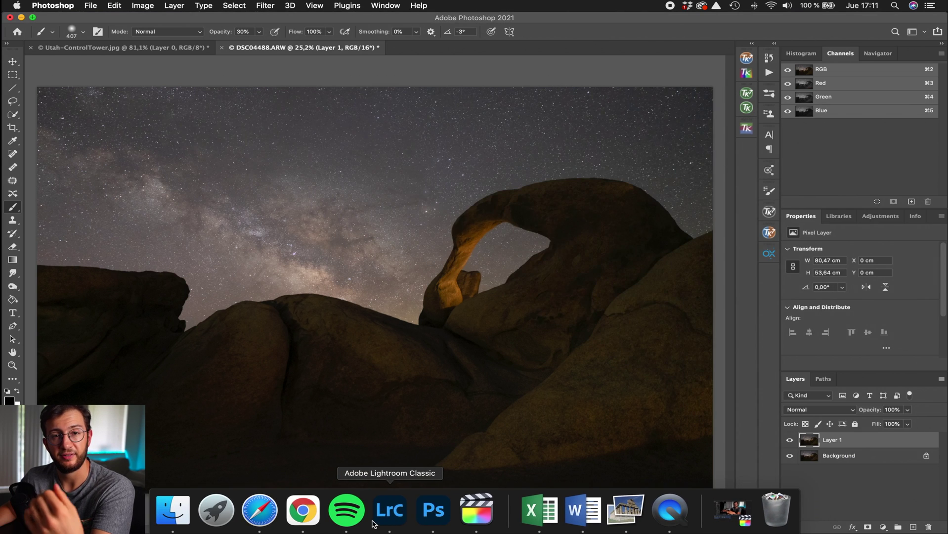
# Switch to Lightroom Classic's Develop module showing DSC03511.ARW
pyautogui.click(374, 522)
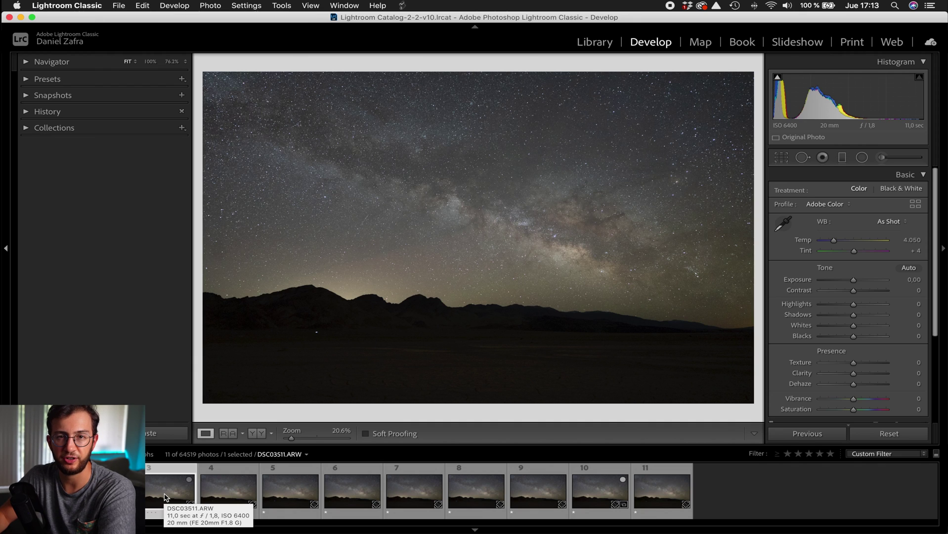
# Show the info overlay and zoom in to inspect DSC03511.ARW's stars
pyautogui.press('i')
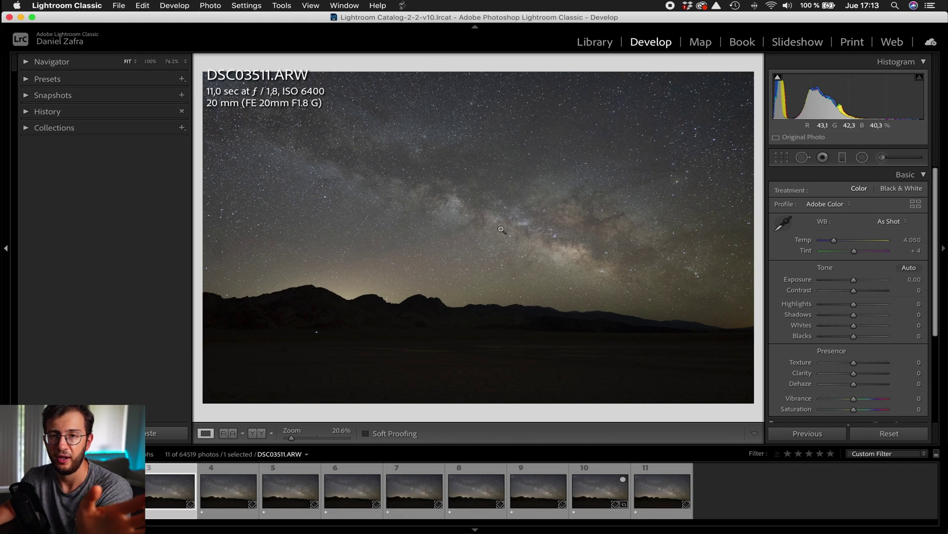
pyautogui.click(405, 279)
pyautogui.moveTo(392, 264); pyautogui.dragTo(480, 208)
pyautogui.click(480, 207)
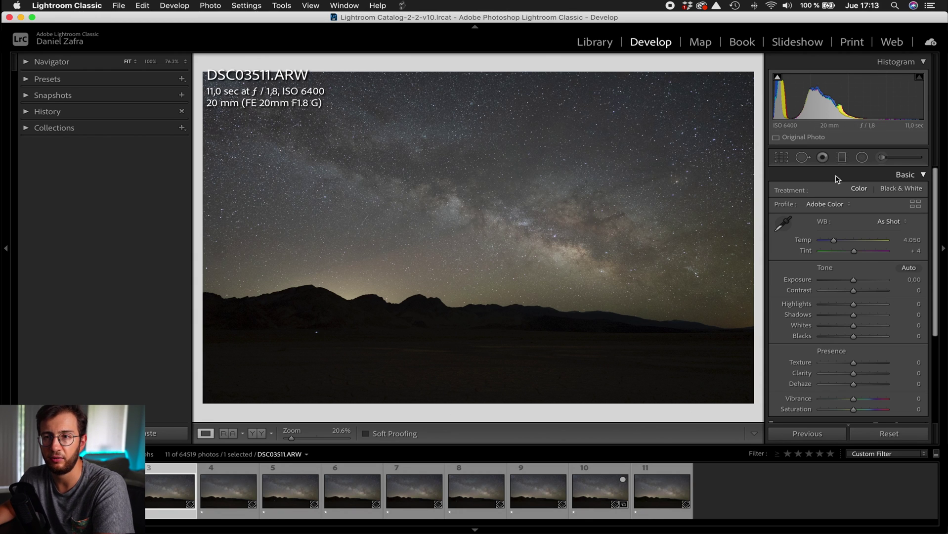
# Check the Detail panel and enable Remove Chromatic Aberration in Lens Corrections
pyautogui.click(912, 174)
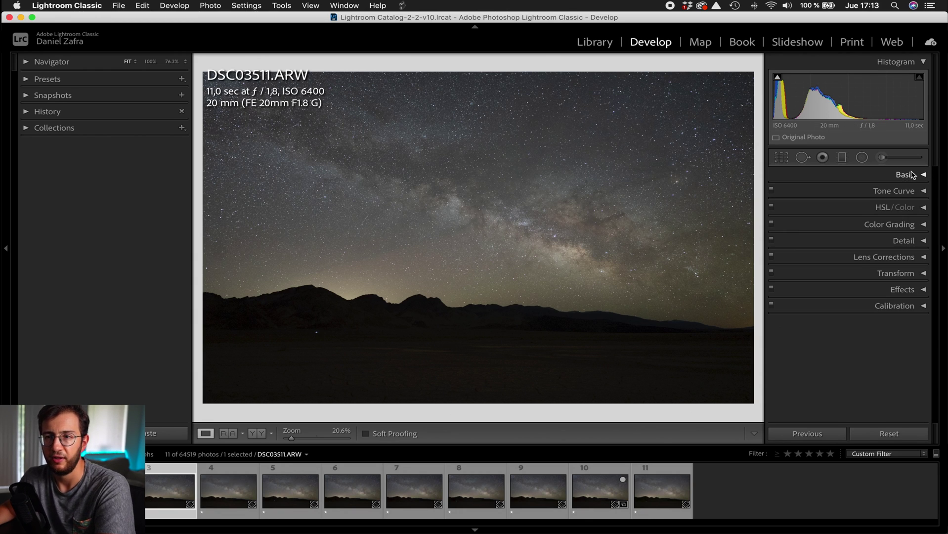
pyautogui.click(902, 241)
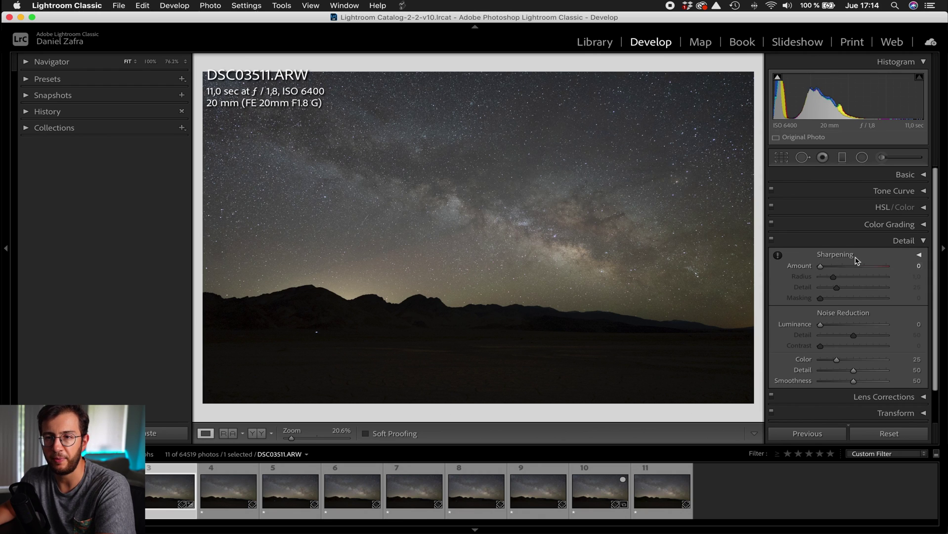
pyautogui.click(904, 242)
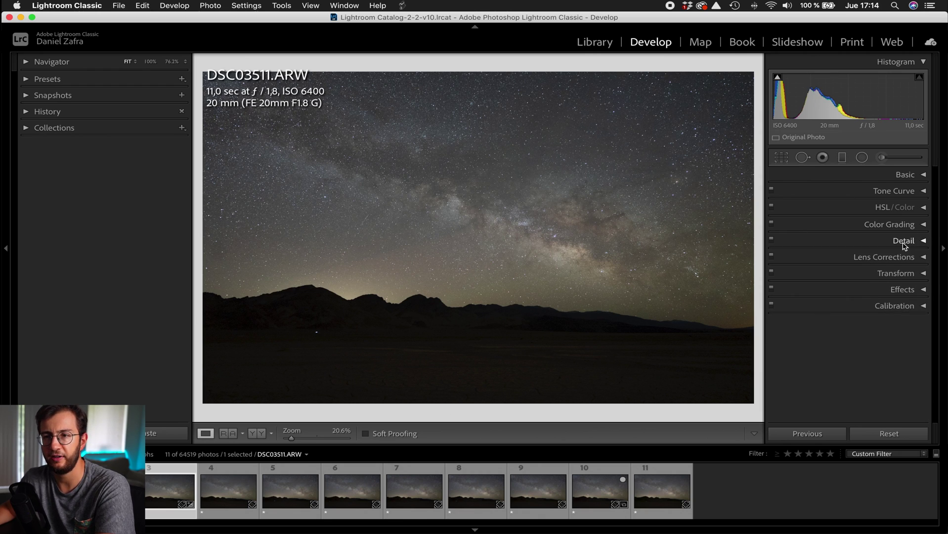
pyautogui.click(880, 257)
pyautogui.click(777, 285)
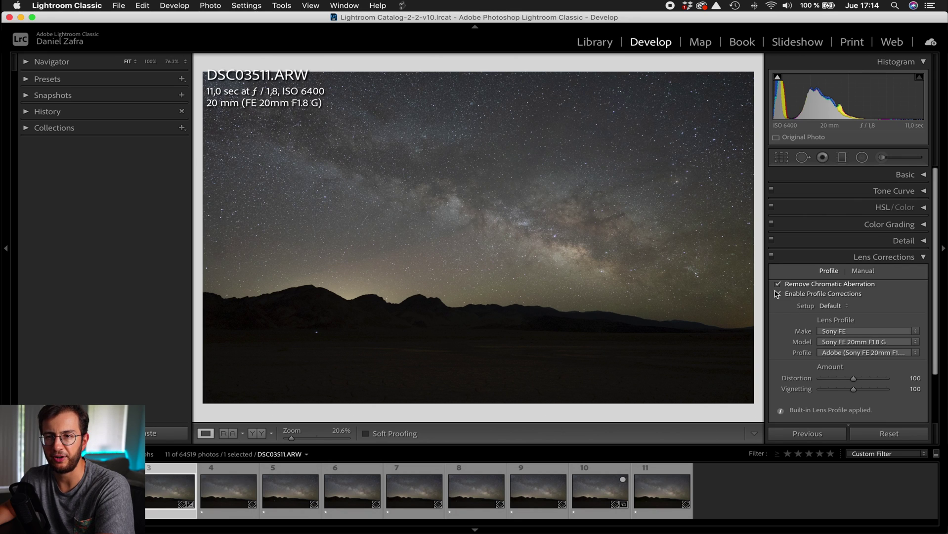
pyautogui.click(872, 257)
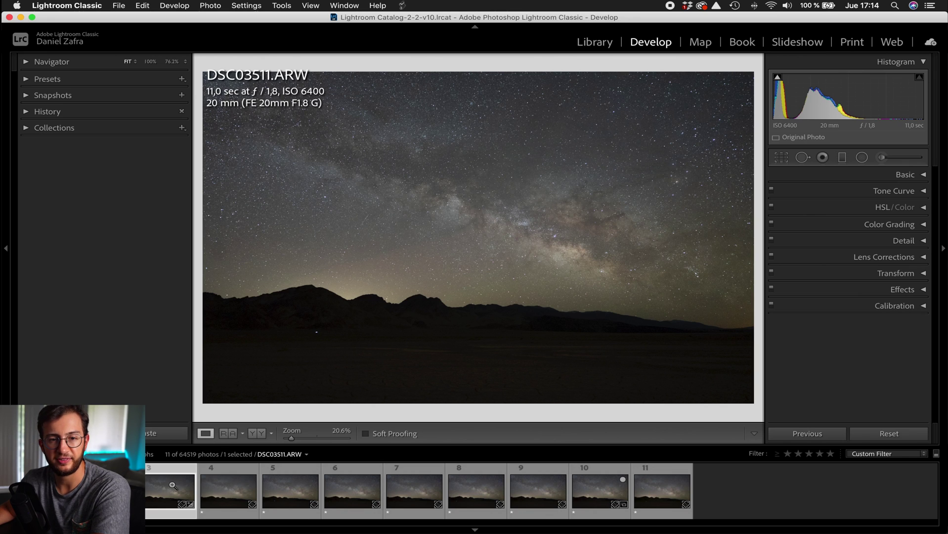
# Copy all develop settings from DSC03511.ARW
pyautogui.rightClick(166, 496)
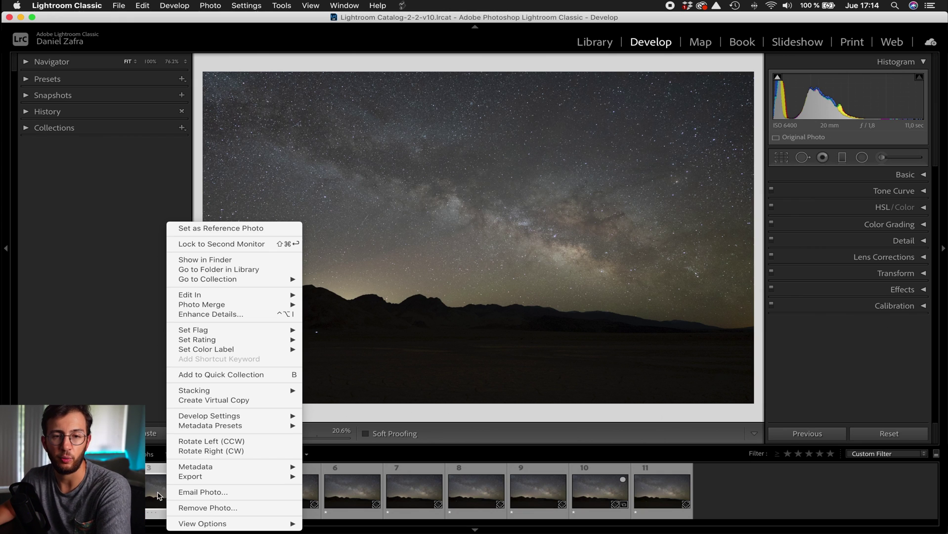
pyautogui.moveTo(216, 417)
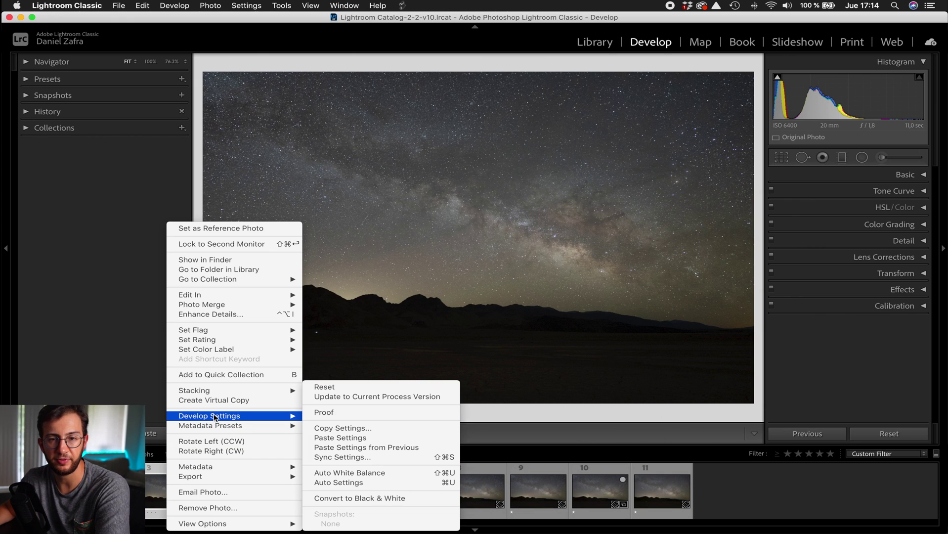
pyautogui.click(323, 428)
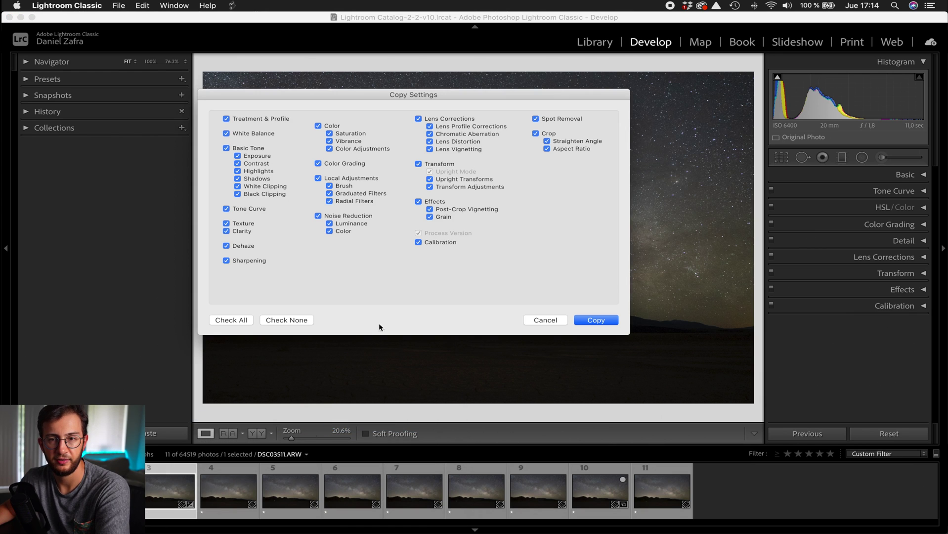
pyautogui.click(599, 321)
# Paste the copied settings onto photos 4 through 11 in the filmstrip
pyautogui.click(227, 497)
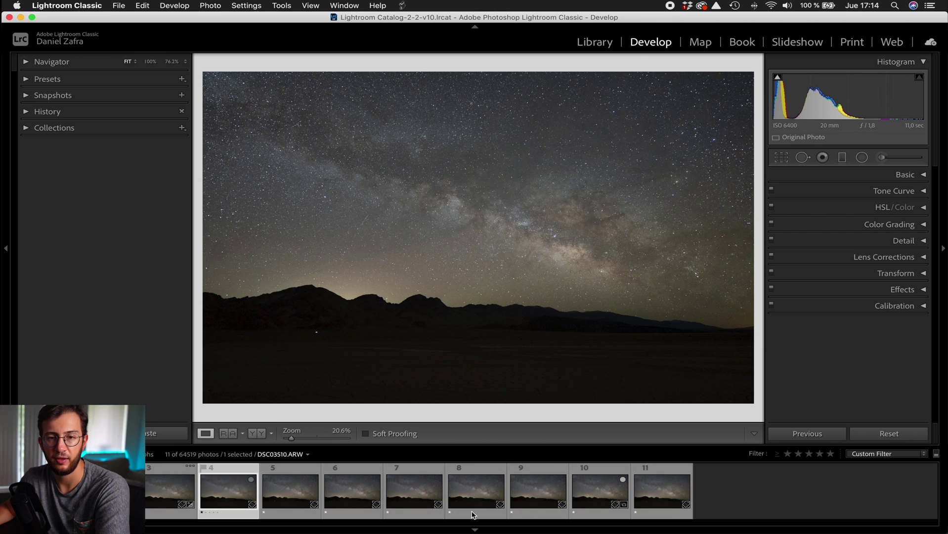
pyautogui.keyDown('shift'); pyautogui.click(648, 494); pyautogui.keyUp('shift')
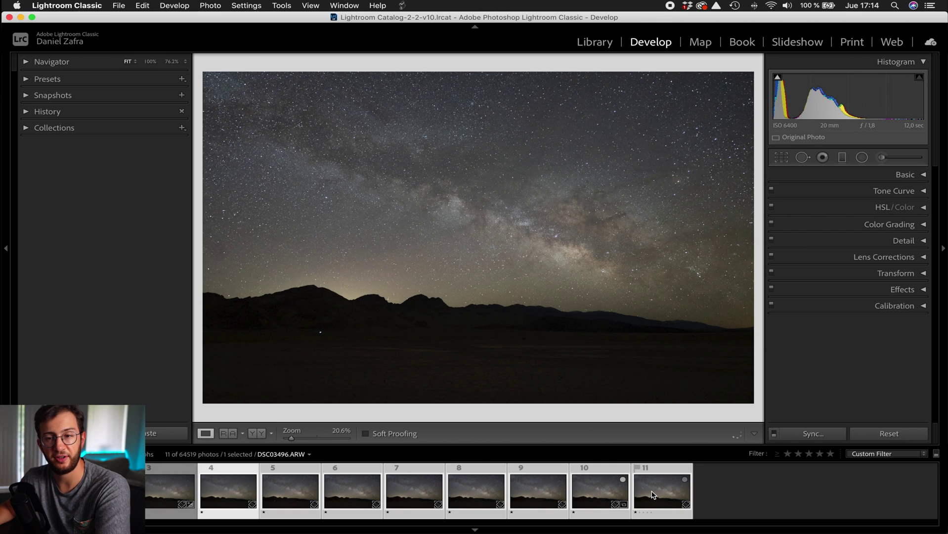
pyautogui.rightClick(652, 495)
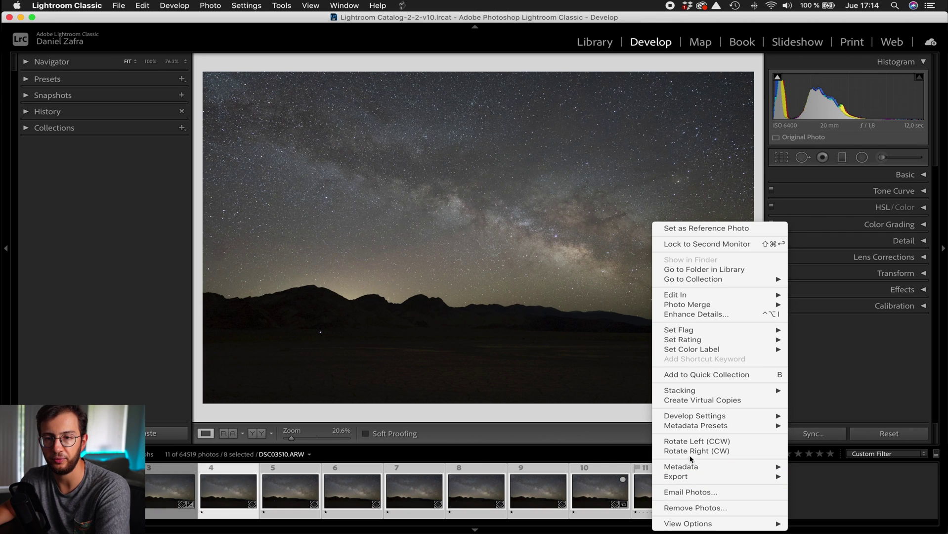
pyautogui.moveTo(701, 416)
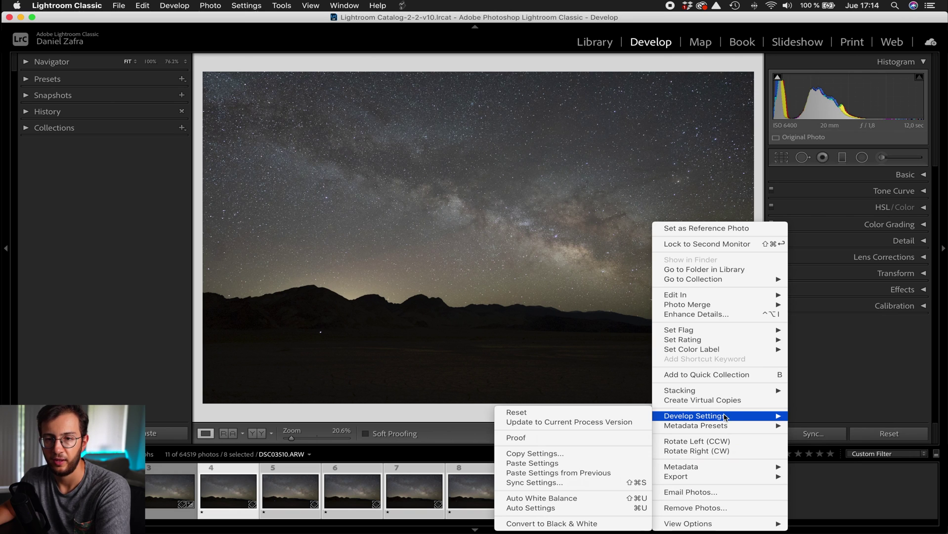
pyautogui.click(591, 464)
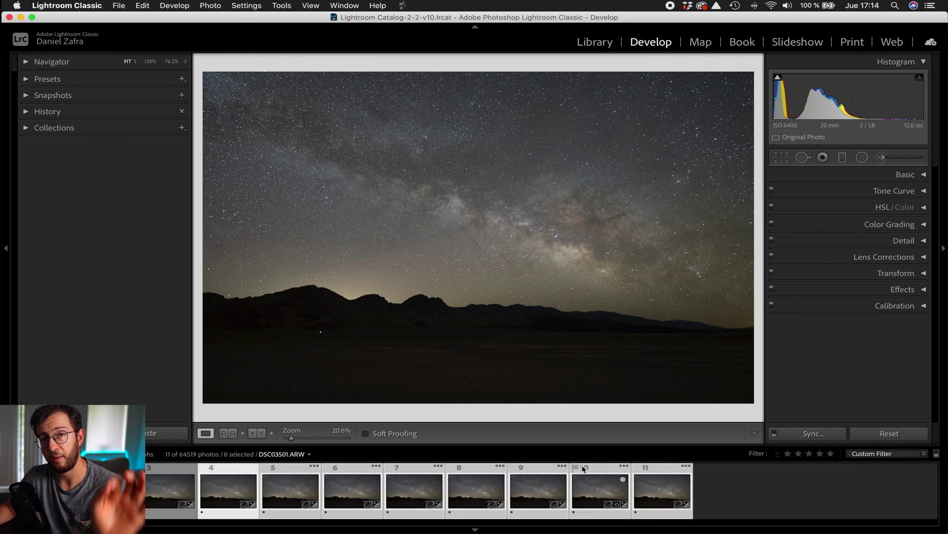
# Add photo 3 to the selection and bring up the Export submenu
pyautogui.press('super')
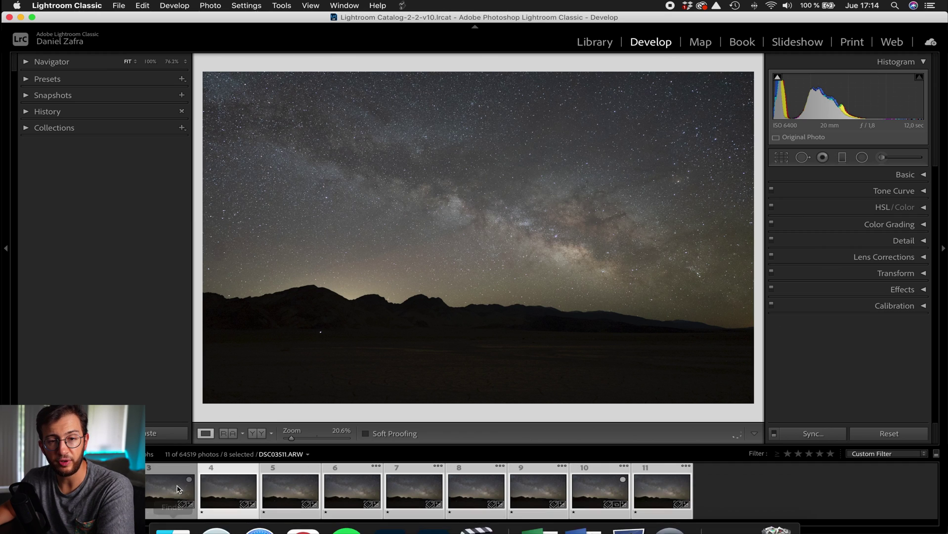
pyautogui.keyDown('super'); pyautogui.click(174, 487); pyautogui.keyUp('super')
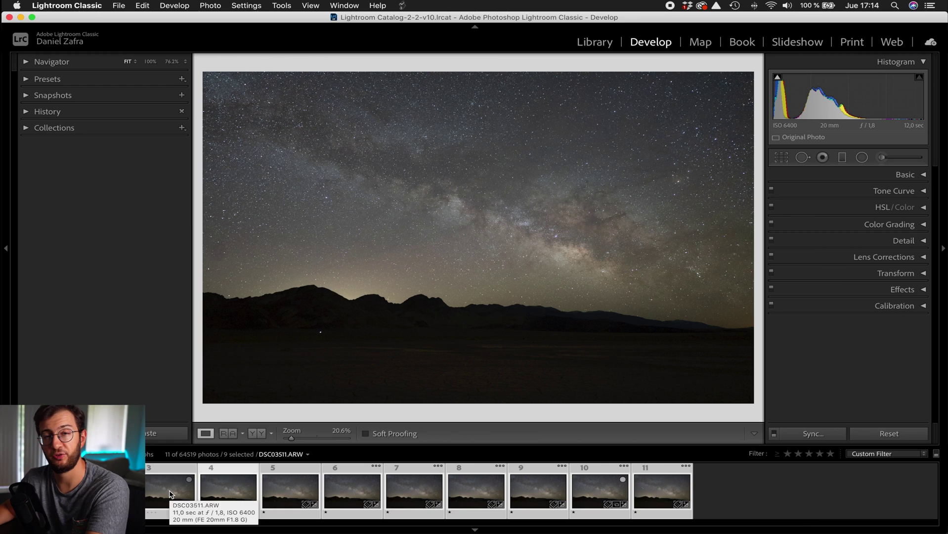
pyautogui.rightClick(171, 494)
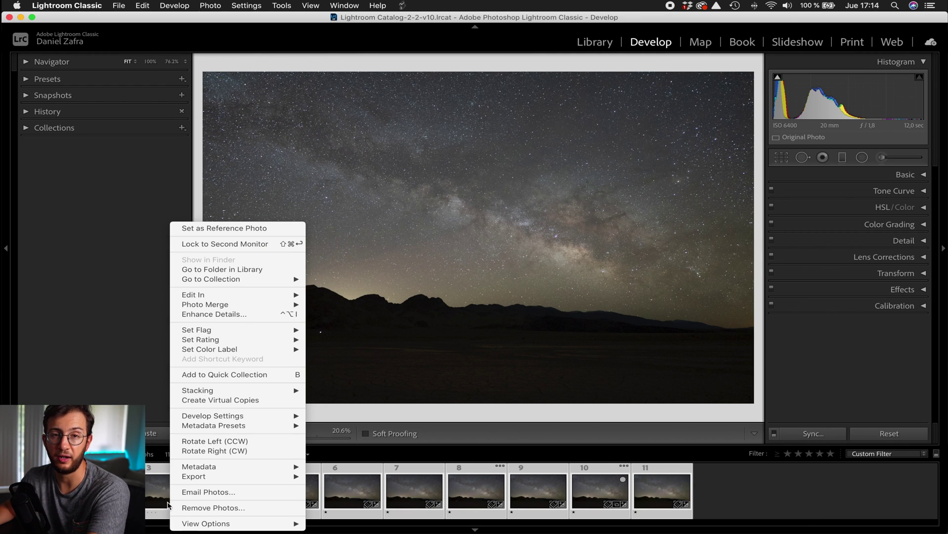
pyautogui.moveTo(223, 306)
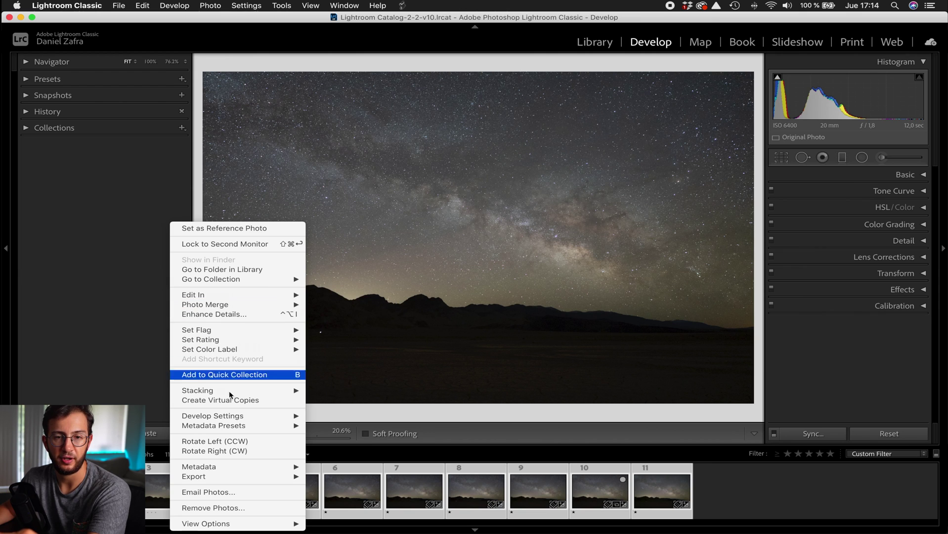
# In the full Export dialog, set the image format to TIFF with compression None
pyautogui.moveTo(232, 475)
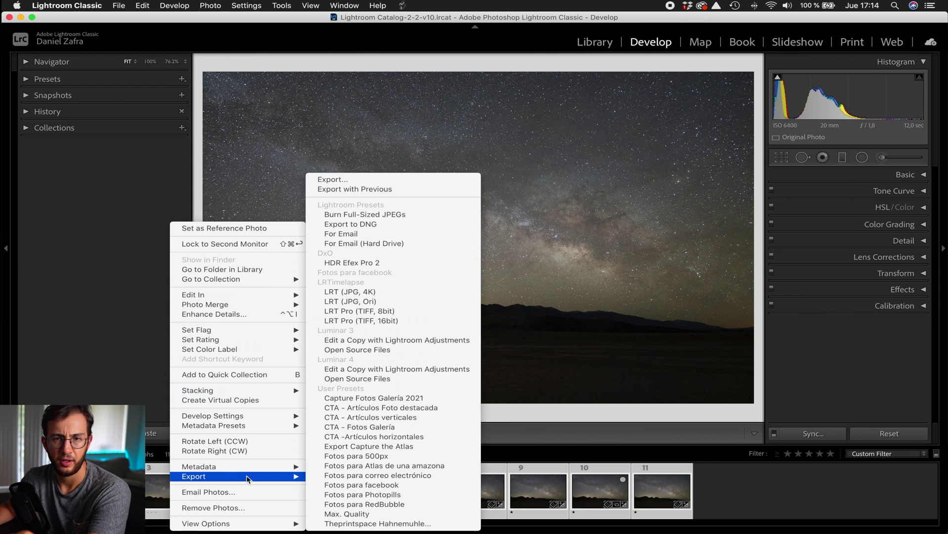
pyautogui.click(352, 181)
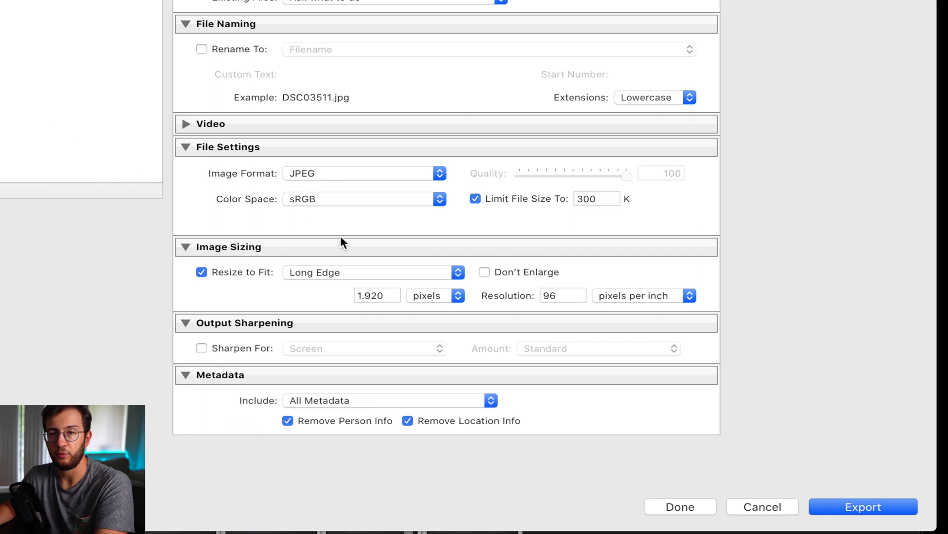
pyautogui.click(327, 172)
pyautogui.click(308, 199)
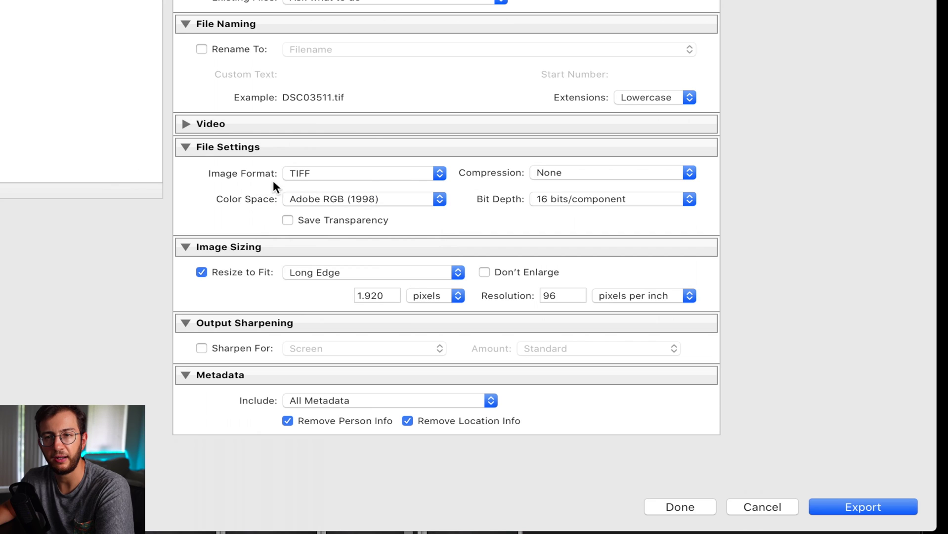
pyautogui.click(582, 173)
pyautogui.click(593, 169)
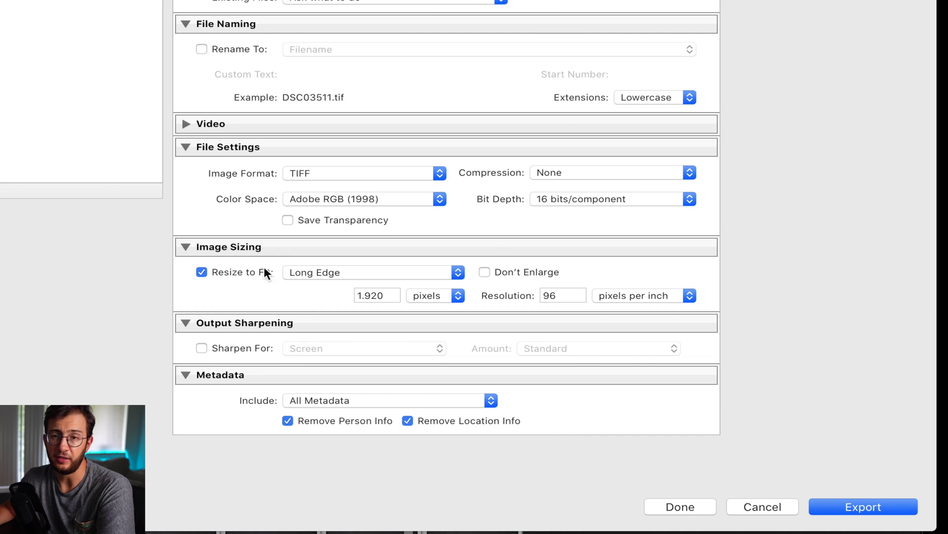
# Turn off Resize to Fit, clear the 96 resolution value and export the frames
pyautogui.click(201, 272)
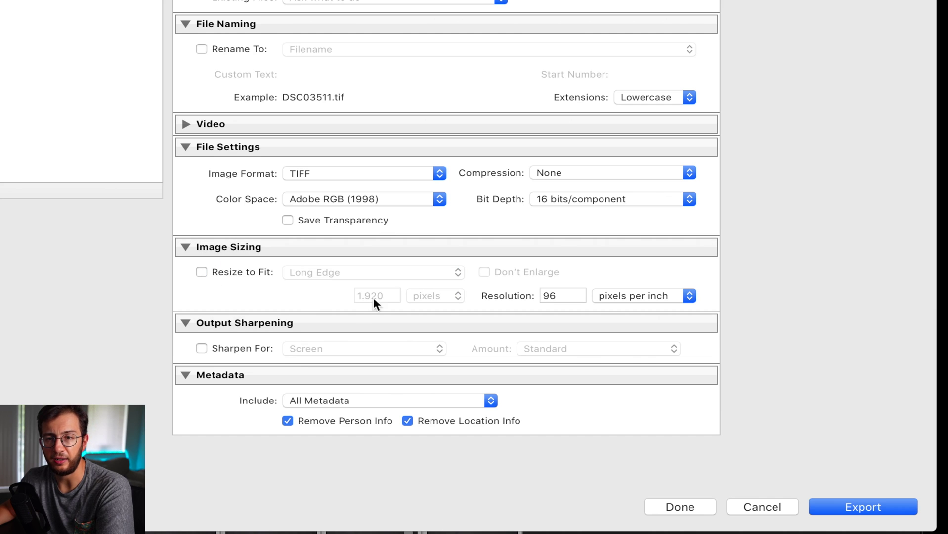
pyautogui.press('Tab')
pyautogui.press('BackSpace')
pyautogui.scroll(-2, 311, 292)
pyautogui.scroll(-3, 311, 291)
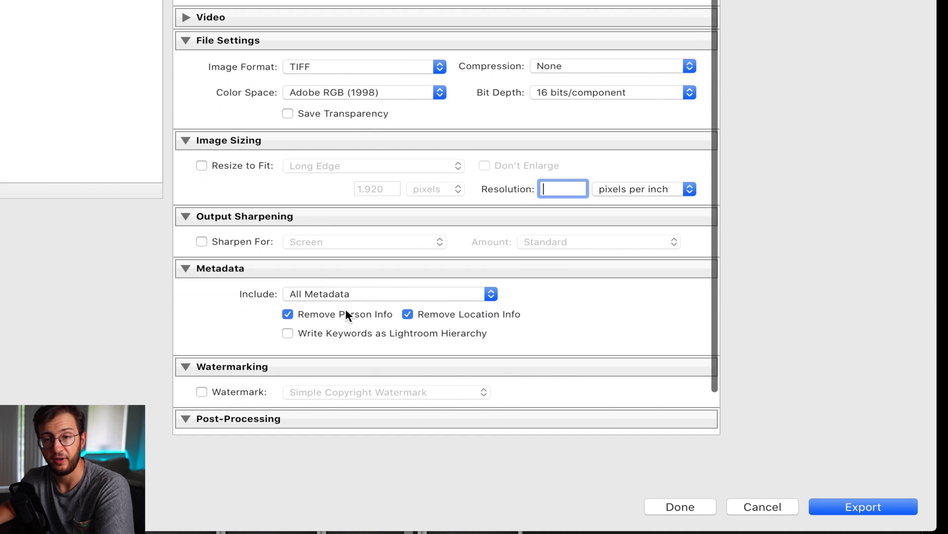
pyautogui.scroll(-3, 346, 311)
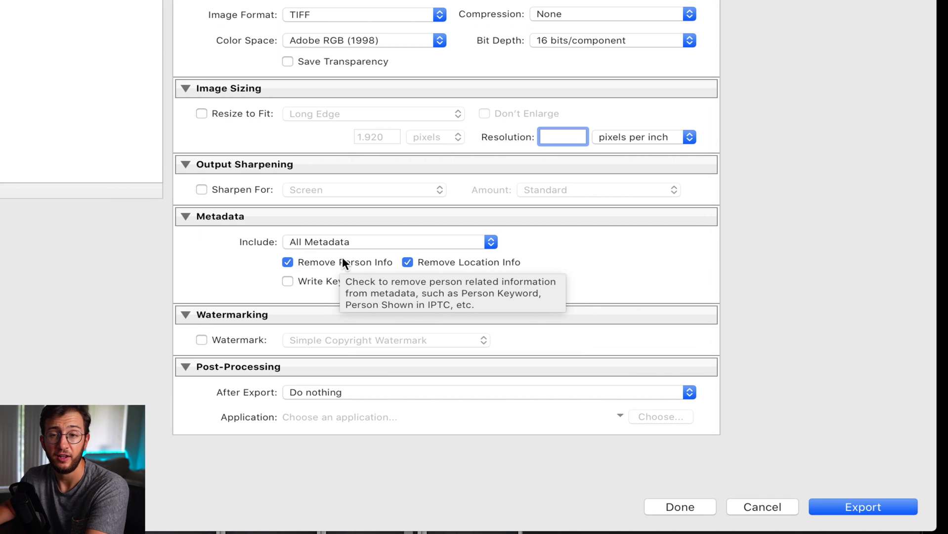
pyautogui.click(855, 507)
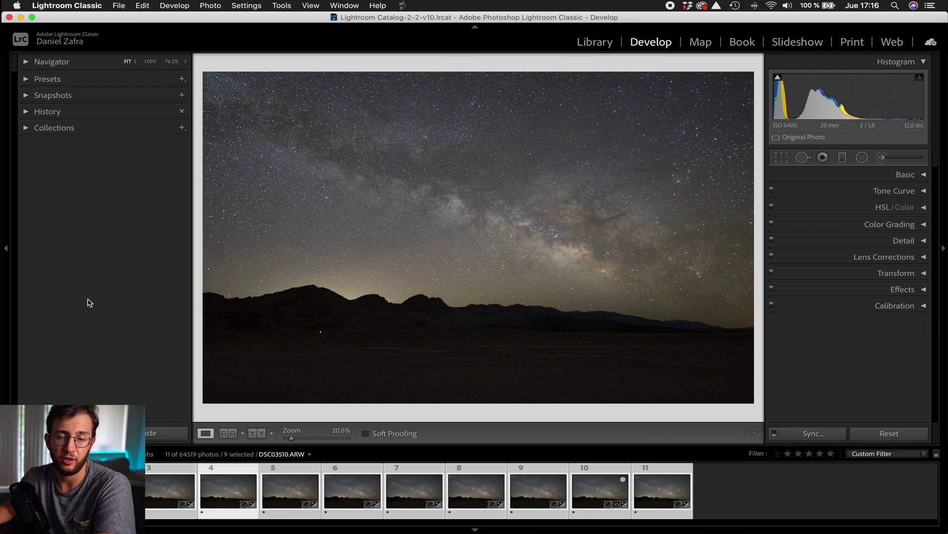
# Launch Starry Landscape Stacker by searching 'starry' in Spotlight
pyautogui.press('super+space')
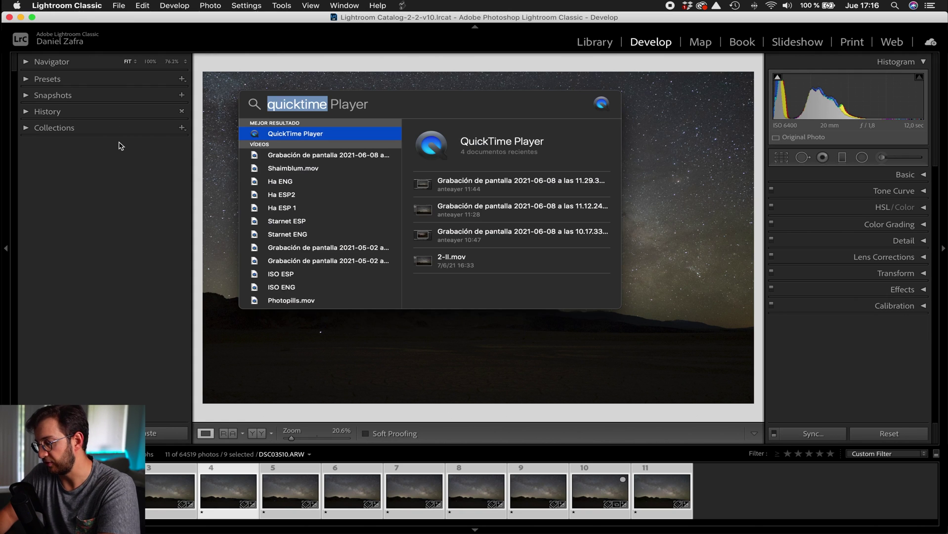
pyautogui.write('starry')
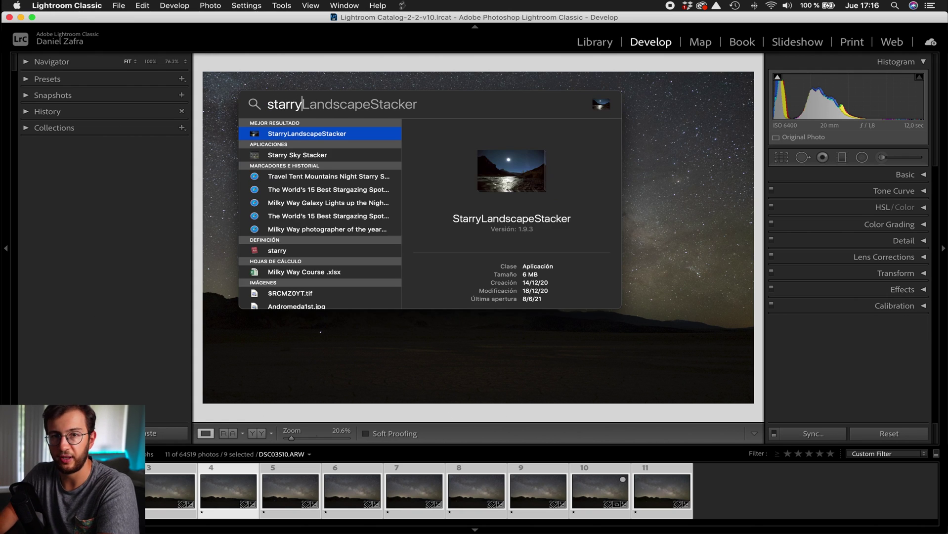
pyautogui.press('Return')
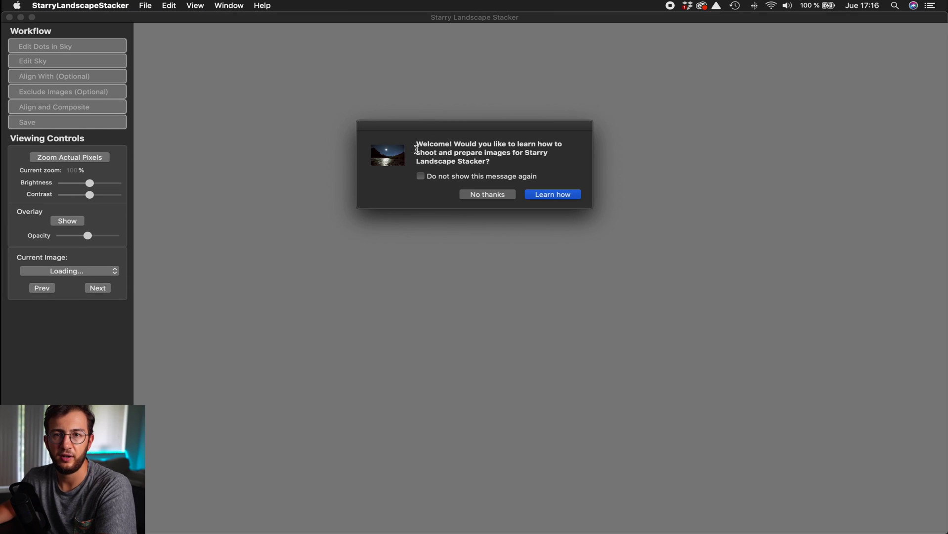
# Skip the tutorial offer and load the nine TIFF frames for stacking
pyautogui.click(486, 195)
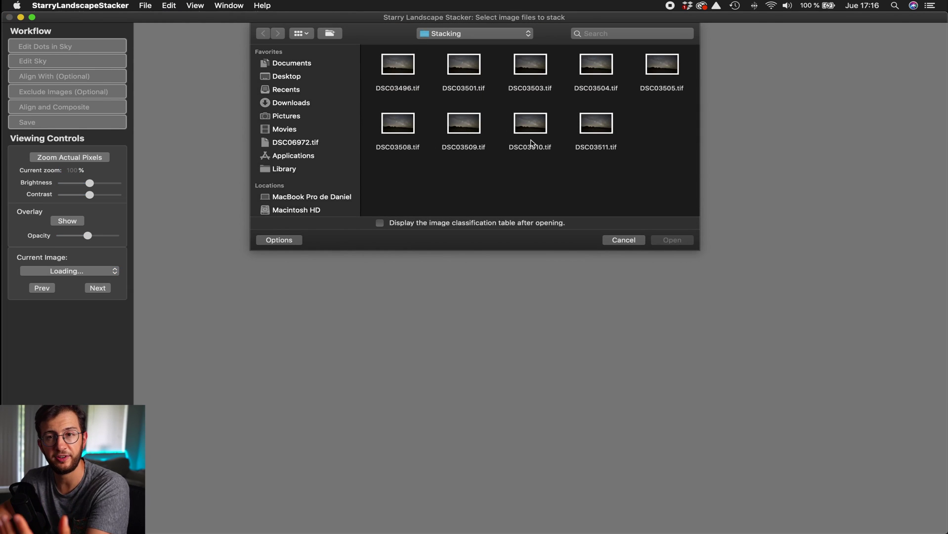
pyautogui.moveTo(673, 188); pyautogui.dragTo(389, 70)
pyautogui.click(675, 241)
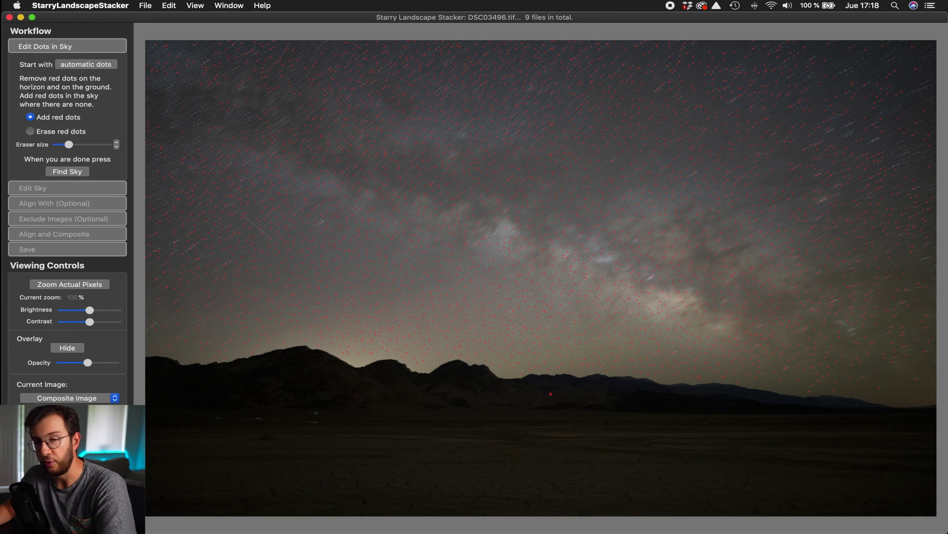
# Erase the two red dots mistakenly placed on the dark mountain
pyautogui.scroll(3, 548, 390)
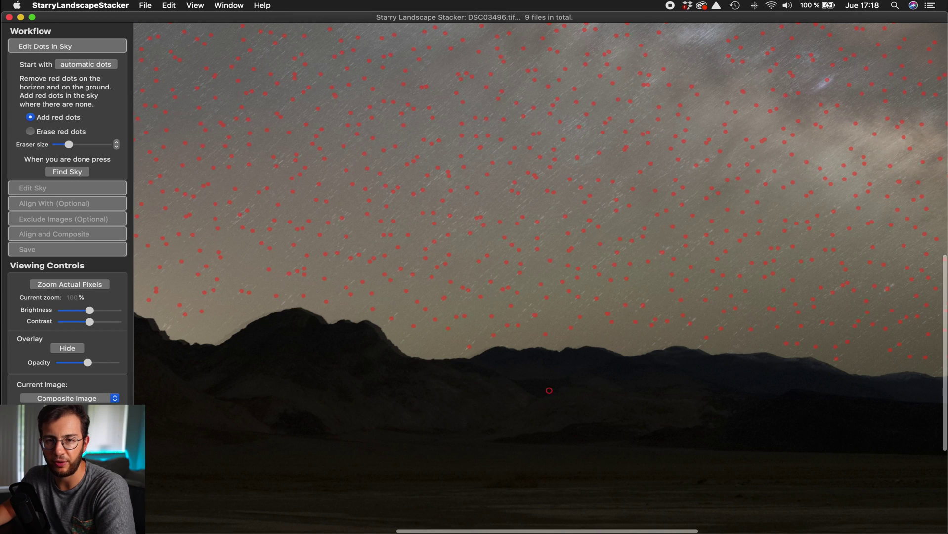
pyautogui.hscroll(3, 599, 382)
pyautogui.scroll(-2, 598, 382)
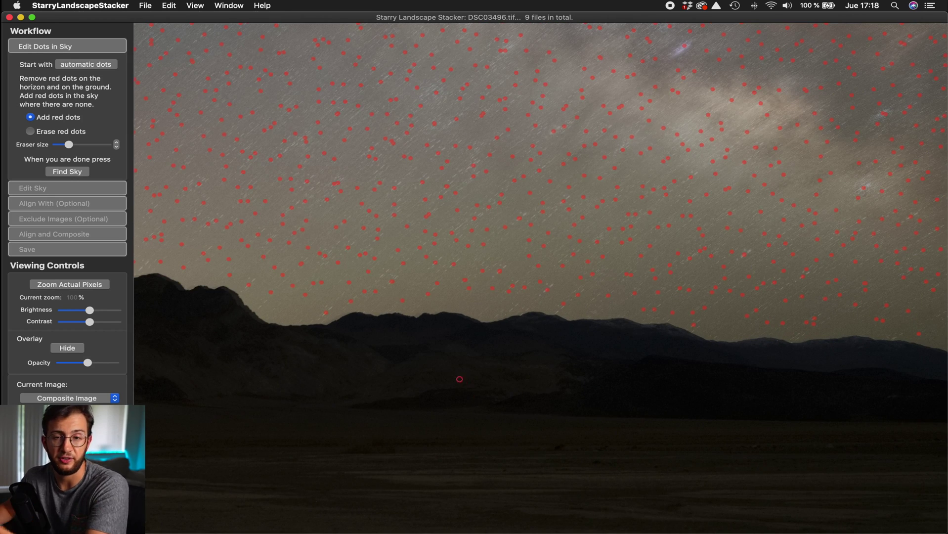
pyautogui.click(450, 380)
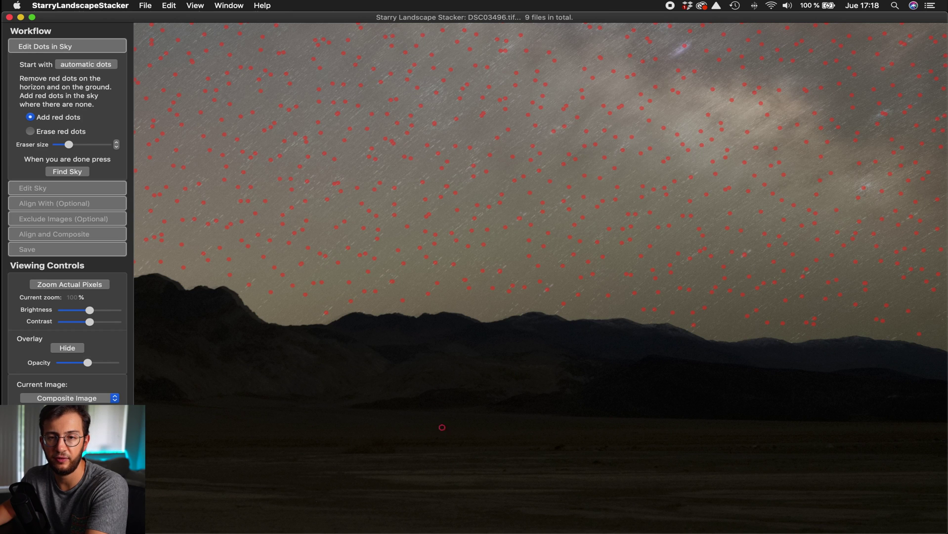
pyautogui.click(513, 373)
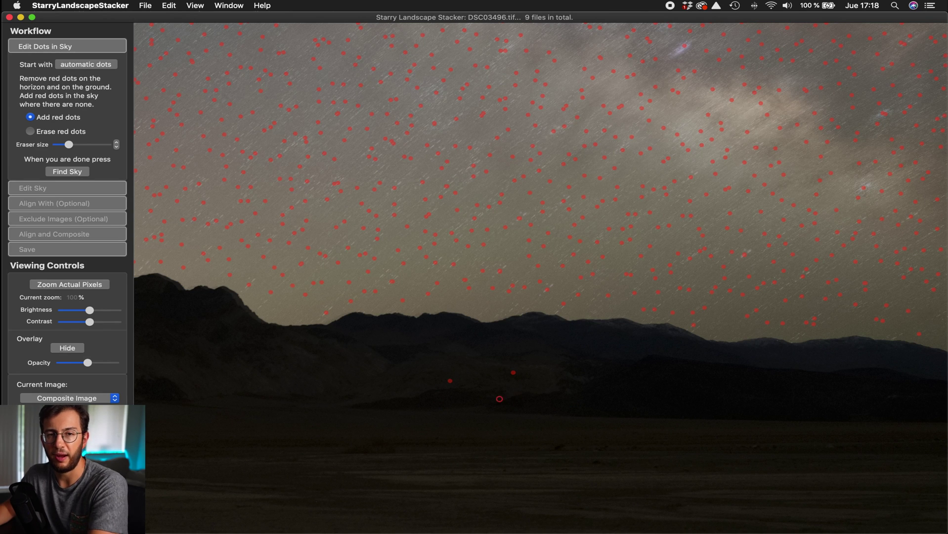
pyautogui.click(30, 131)
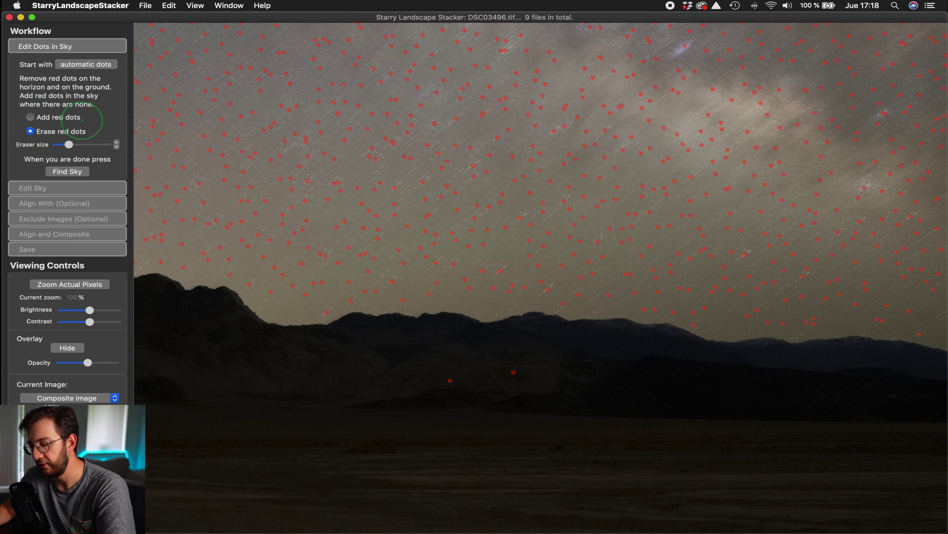
pyautogui.moveTo(449, 377)
pyautogui.mouseDown()
pyautogui.moveTo(495, 382)
pyautogui.moveTo(508, 366)
pyautogui.moveTo(534, 384)
pyautogui.mouseUp()
pyautogui.hscroll(10, 534, 385)
pyautogui.scroll(3, 534, 385)
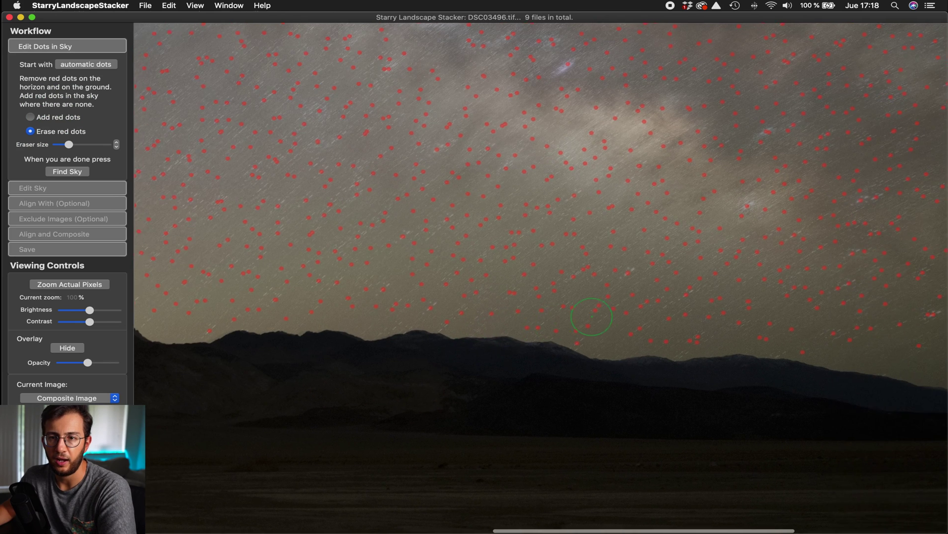
pyautogui.hscroll(2, 592, 316)
pyautogui.scroll(1, 591, 316)
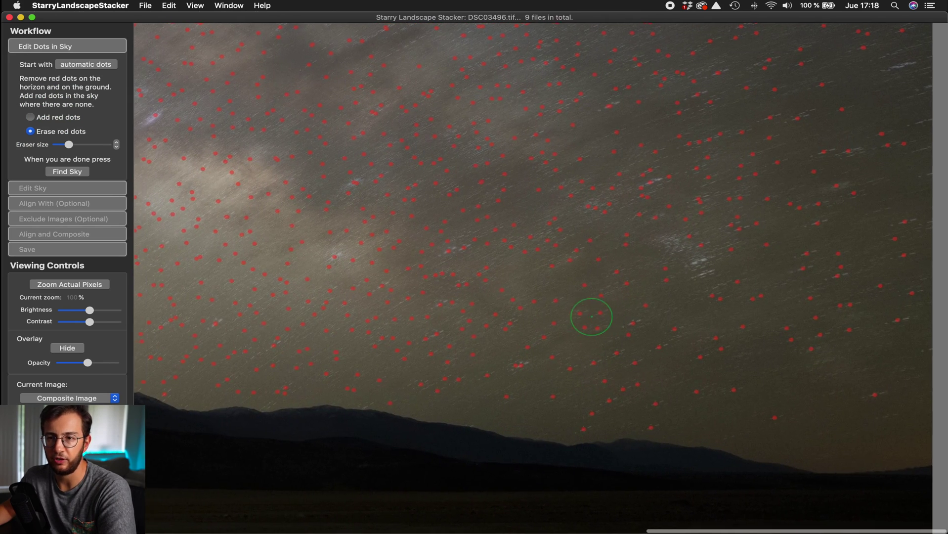
# Mark three missed stars near the horizon with red dots
pyautogui.click(39, 121)
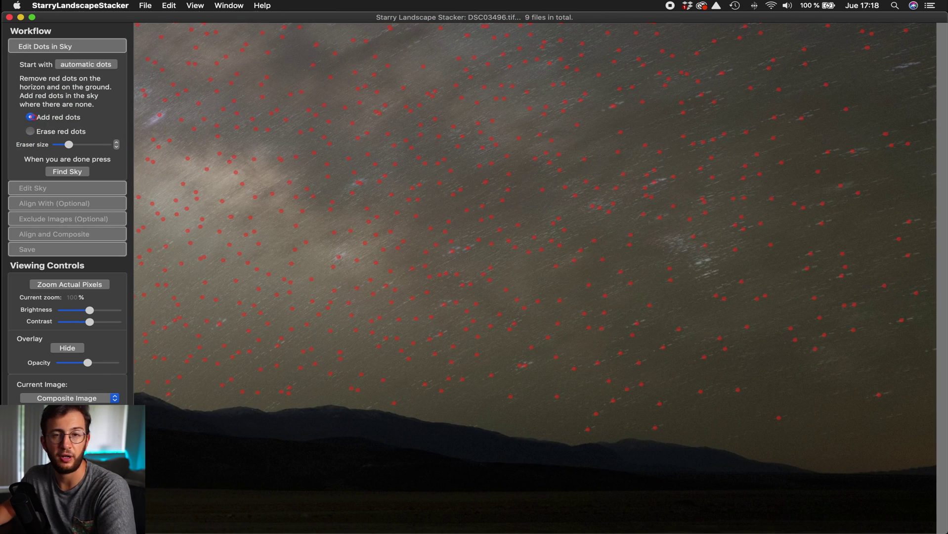
pyautogui.click(827, 435)
pyautogui.click(898, 438)
pyautogui.click(895, 371)
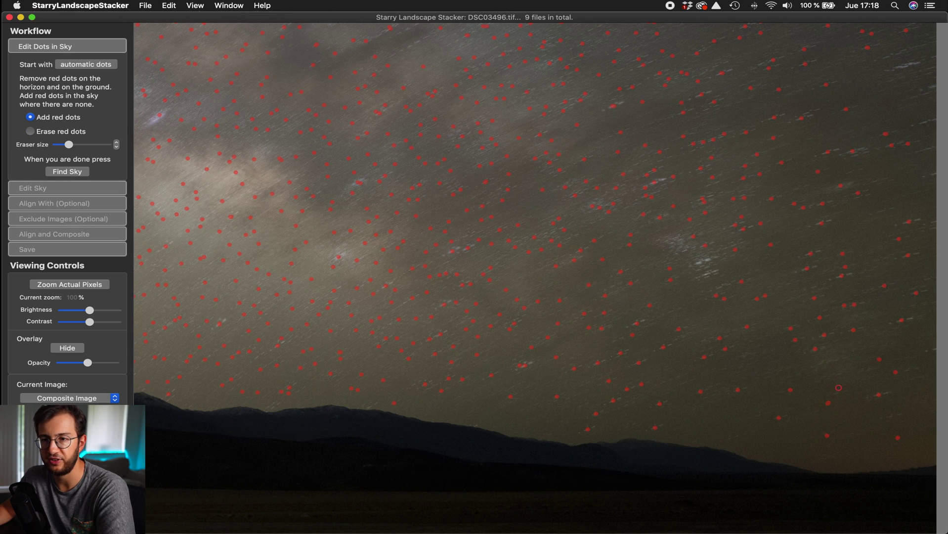
# Add red dots on three more unmarked stars and compute the sky mask with Find Sky
pyautogui.scroll(3, 769, 219)
pyautogui.scroll(10, 769, 219)
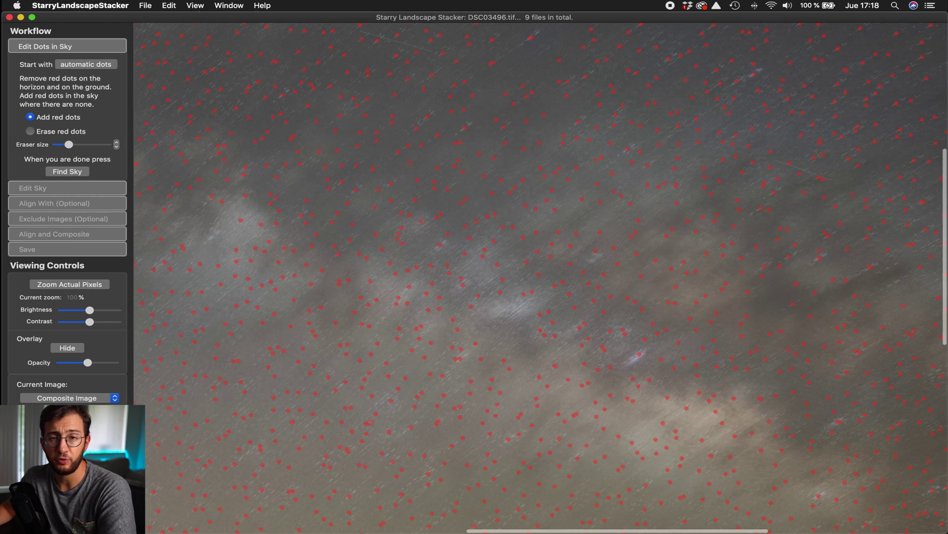
pyautogui.scroll(-5, 371, 422)
pyautogui.hscroll(-10, 371, 423)
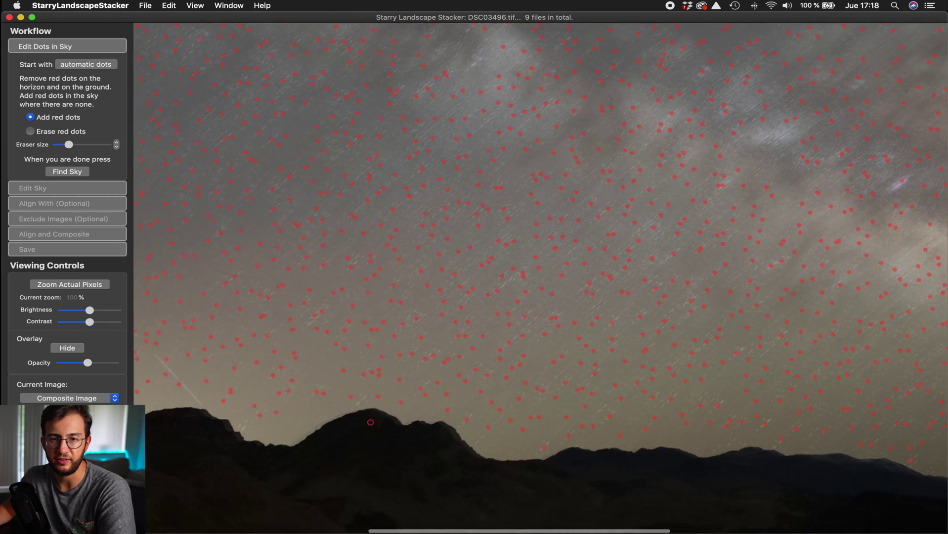
pyautogui.hscroll(-5, 337, 400)
pyautogui.scroll(10, 396, 356)
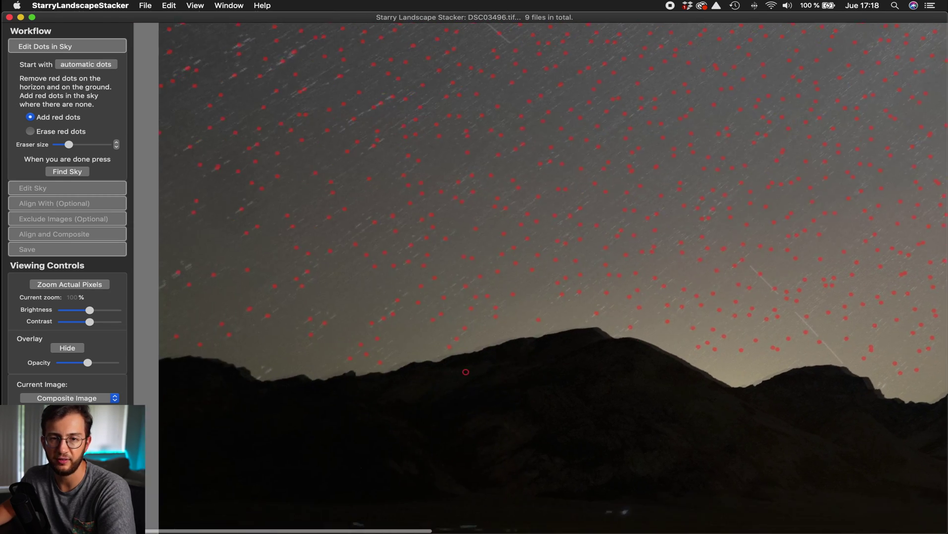
pyautogui.scroll(10, 454, 313)
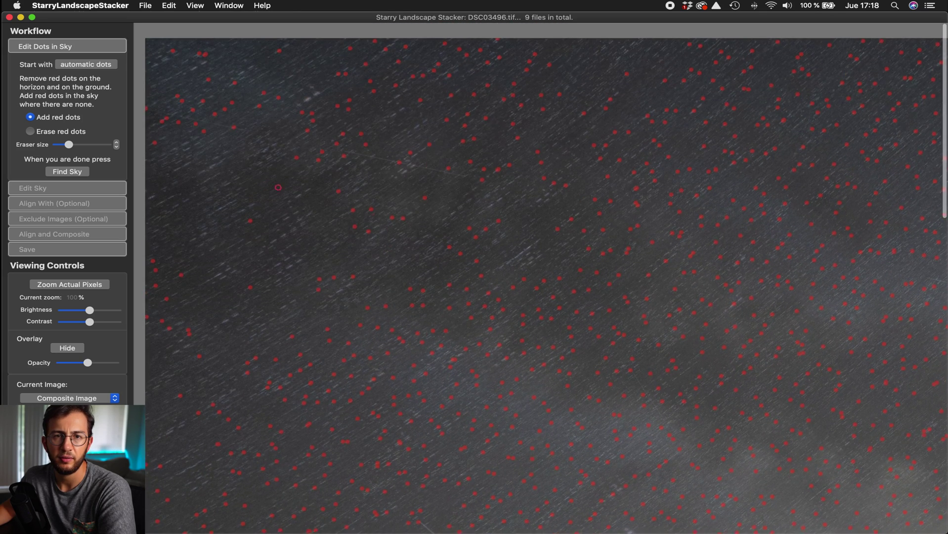
pyautogui.click(193, 183)
pyautogui.click(221, 159)
pyautogui.click(241, 143)
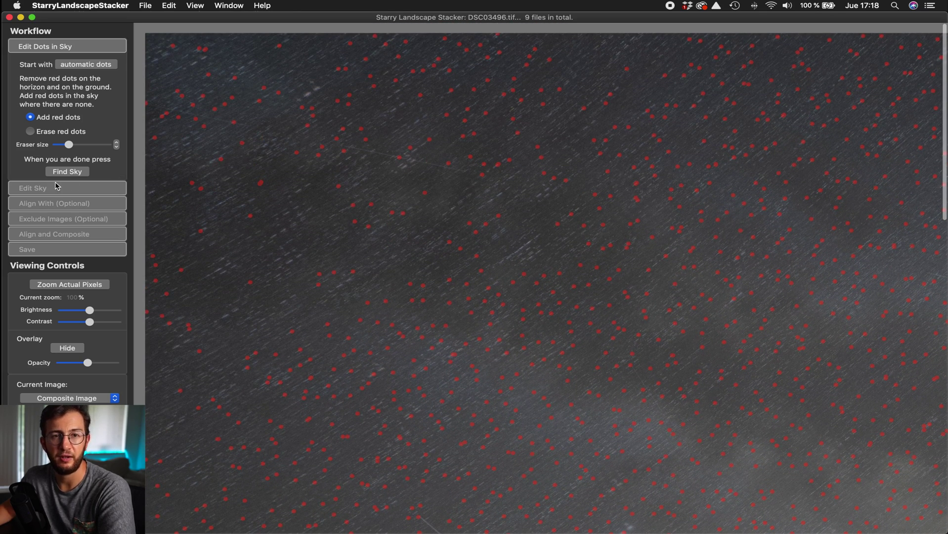
pyautogui.click(68, 172)
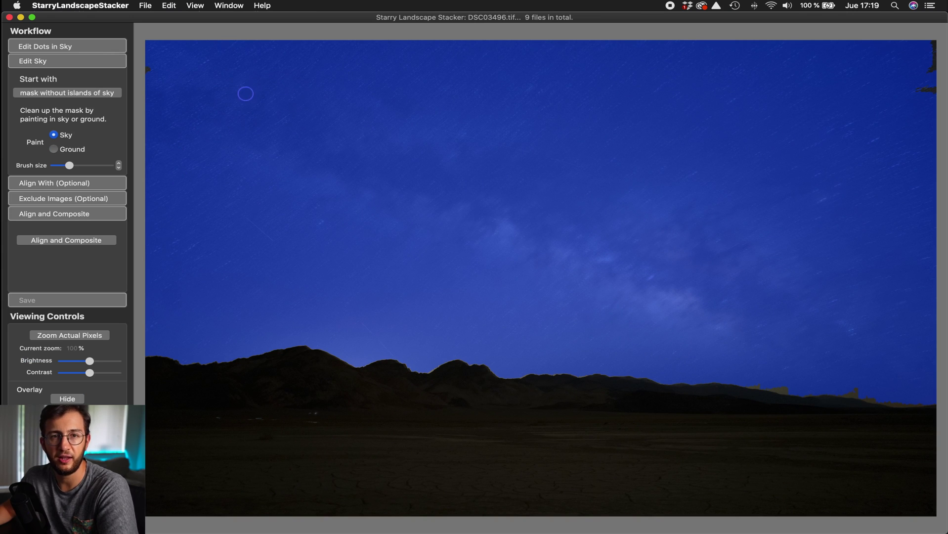
# Paint the thin tree branch at the right edge as Sky in the mask
pyautogui.scroll(3, 245, 91)
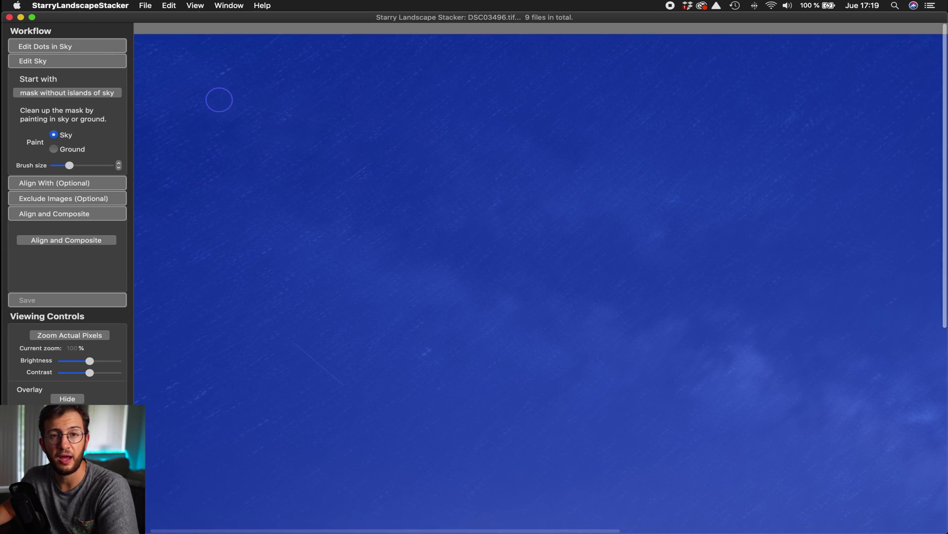
pyautogui.hscroll(-3, 219, 100)
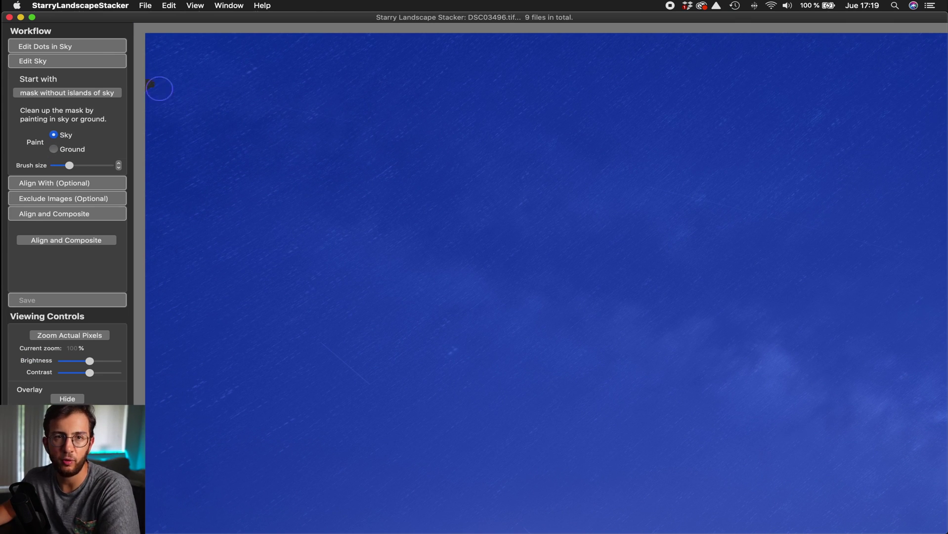
pyautogui.hscroll(10, 406, 173)
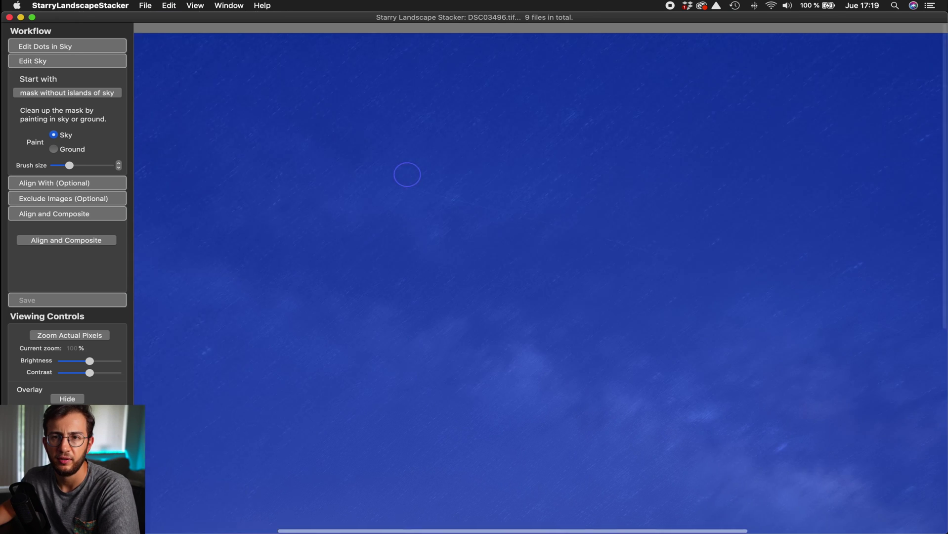
pyautogui.moveTo(906, 129)
pyautogui.mouseDown()
pyautogui.moveTo(906, 112)
pyautogui.moveTo(927, 99)
pyautogui.moveTo(919, 74)
pyautogui.moveTo(933, 33)
pyautogui.moveTo(926, 91)
pyautogui.mouseUp()
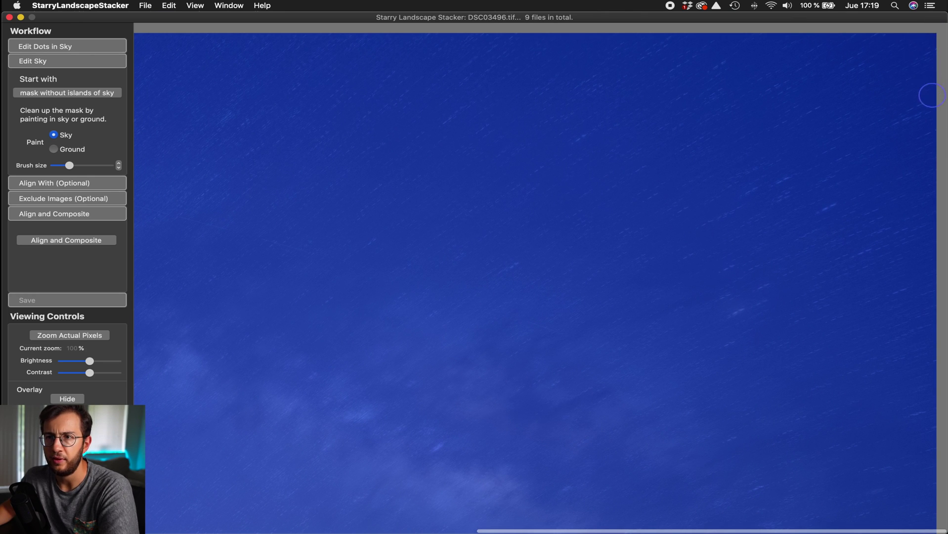
# Run Align and Composite on the nine frames
pyautogui.scroll(-5, 774, 250)
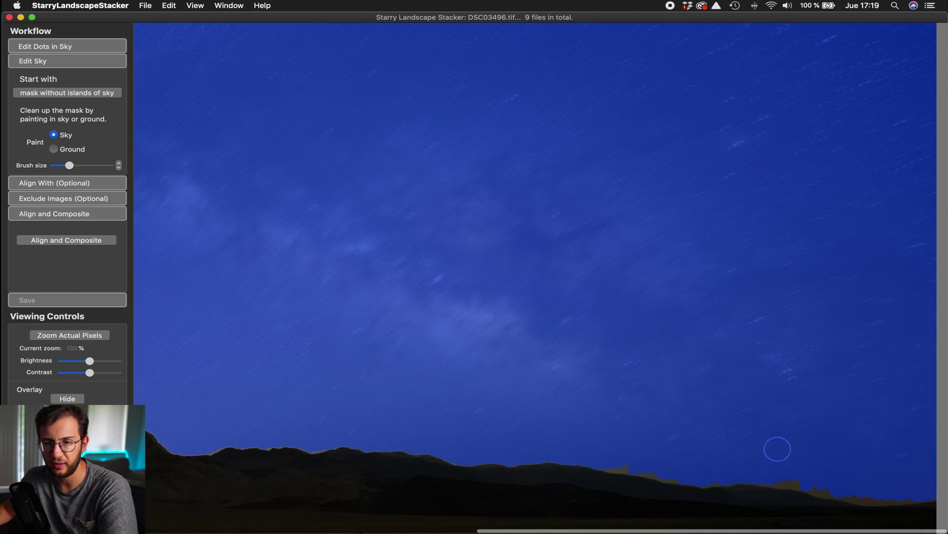
pyautogui.scroll(5, 607, 445)
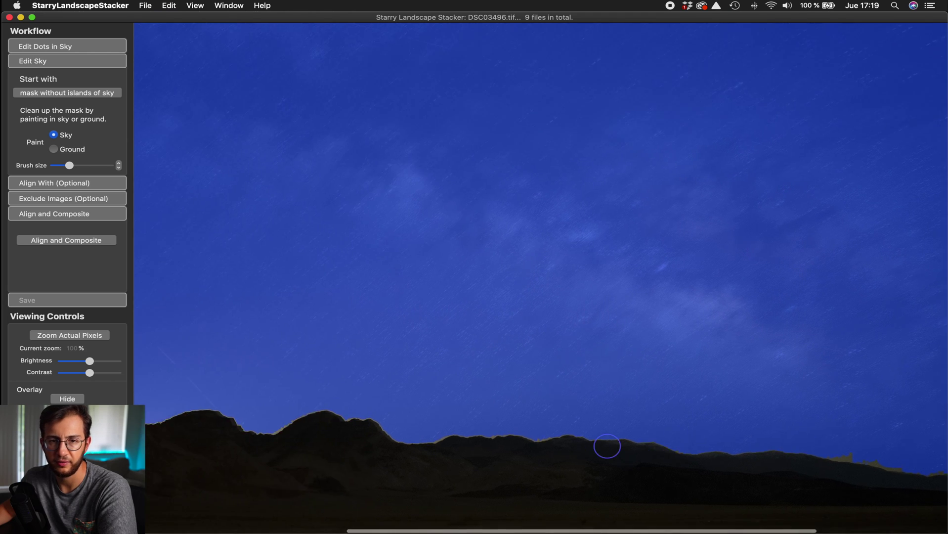
pyautogui.scroll(-5, 607, 447)
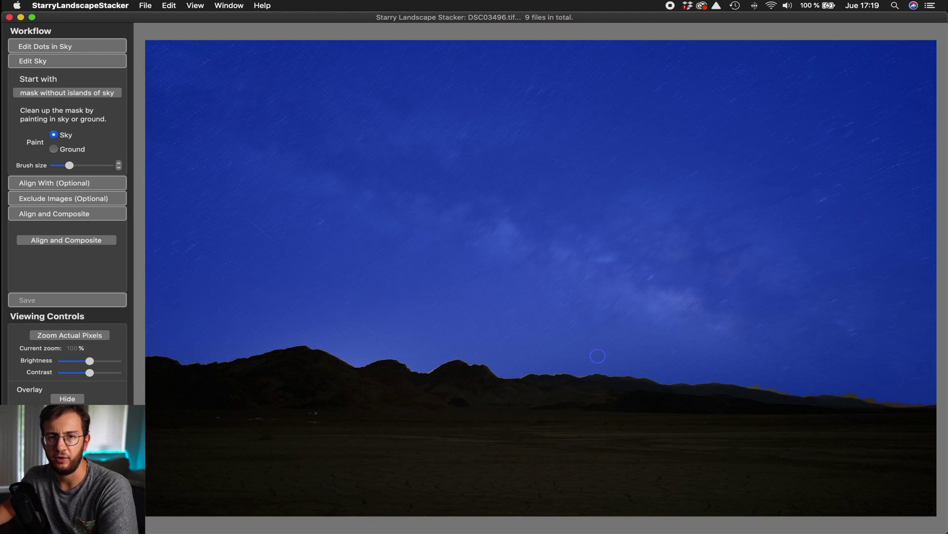
pyautogui.click(67, 241)
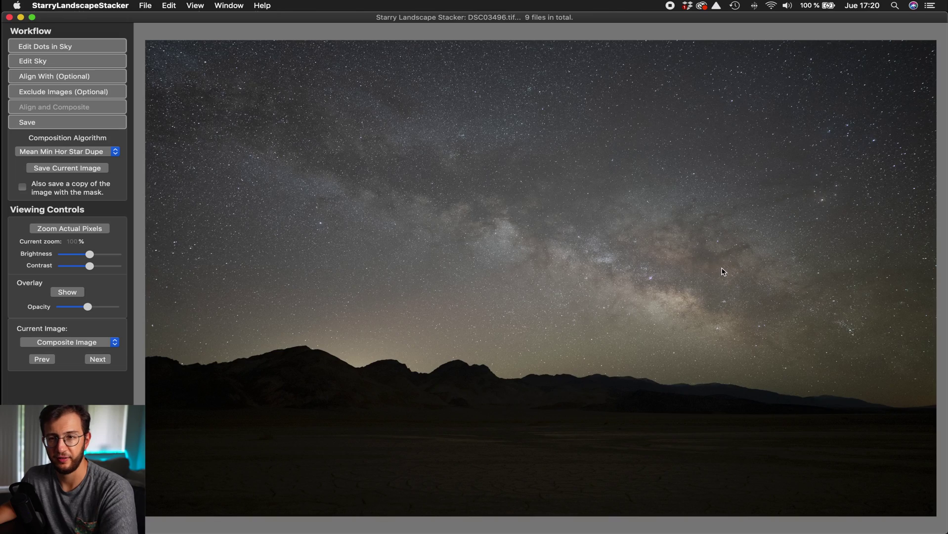
# Zoom into the finished composite to inspect the pinpoint stars in the Milky Way
pyautogui.scroll(3, 720, 267)
pyautogui.scroll(5, 721, 264)
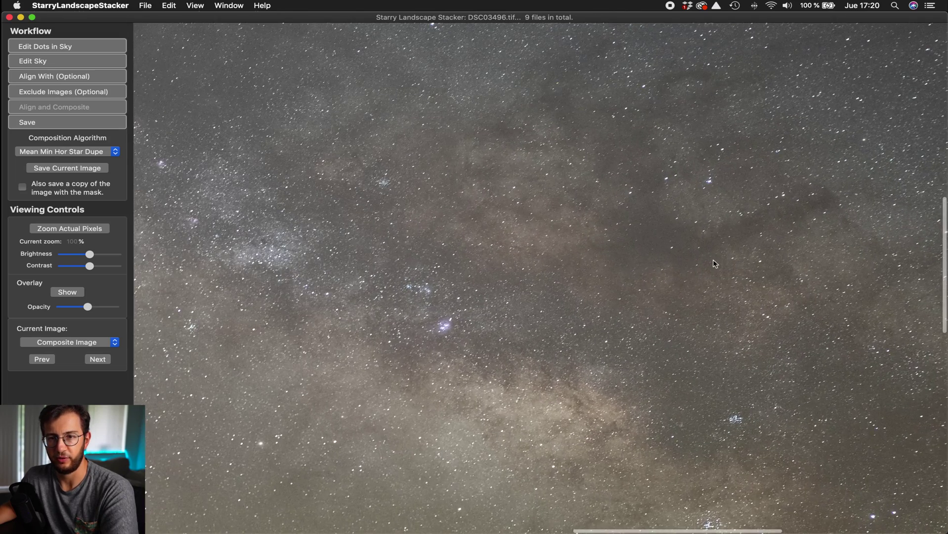
pyautogui.scroll(3, 547, 289)
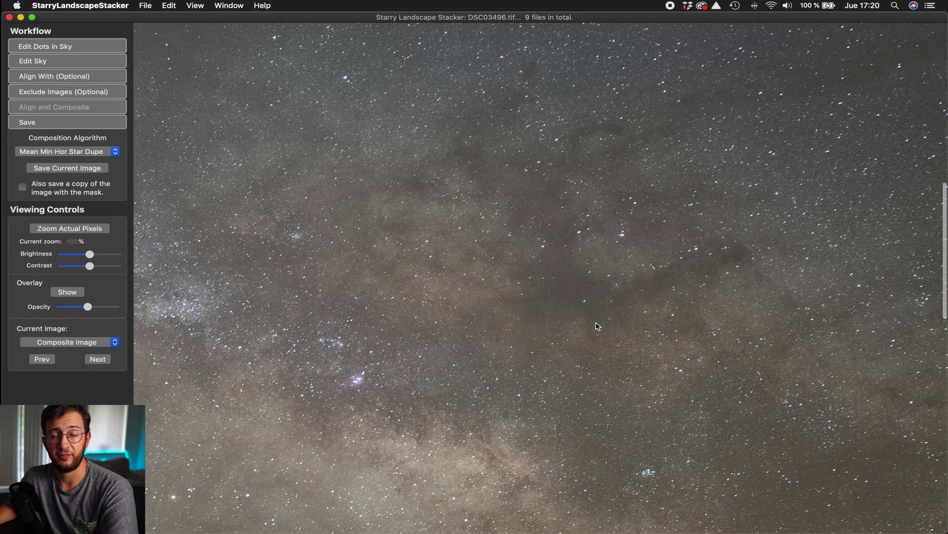
pyautogui.click(85, 343)
pyautogui.click(62, 343)
pyautogui.click(55, 346)
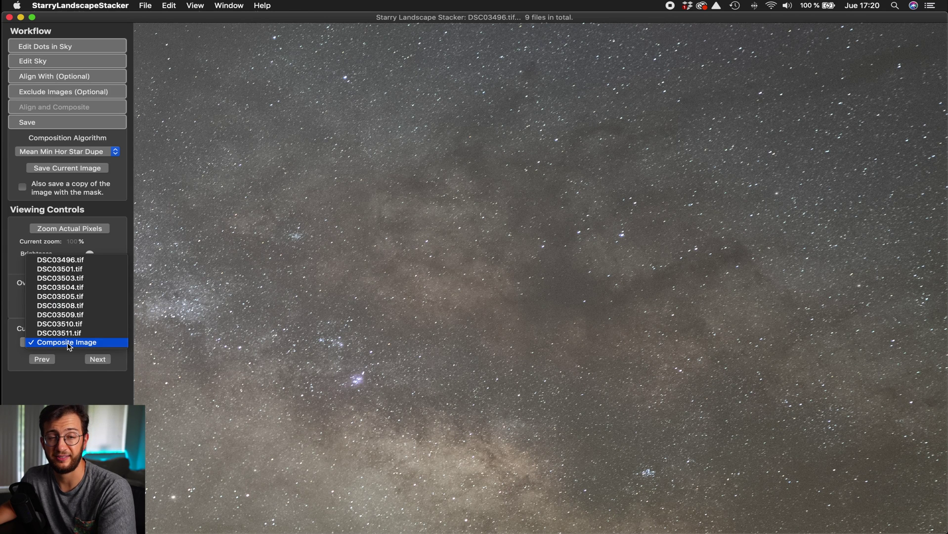
pyautogui.click(399, 327)
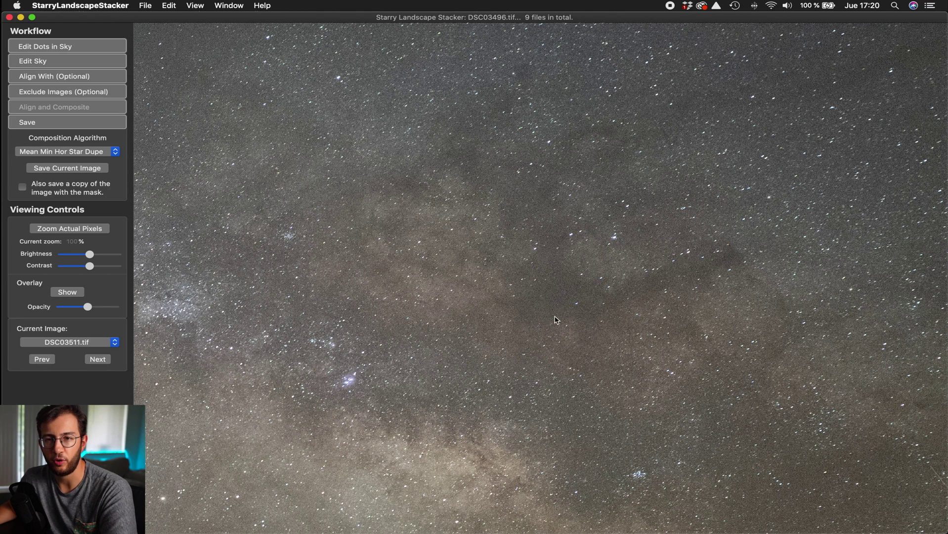
pyautogui.click(66, 344)
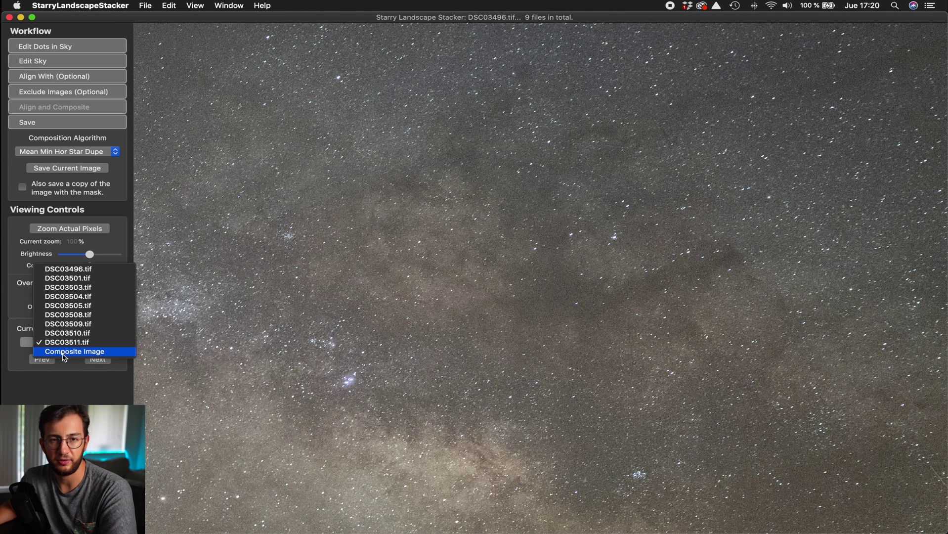
pyautogui.click(64, 353)
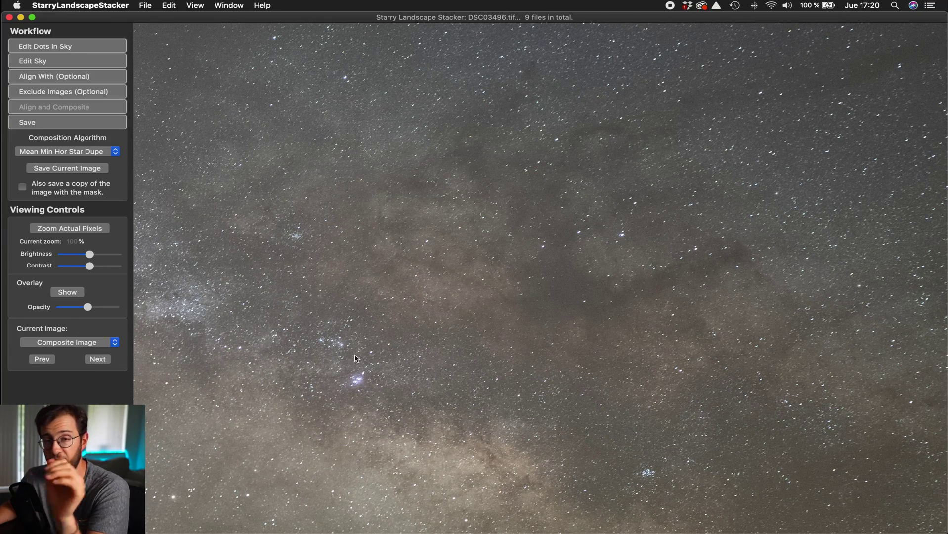
pyautogui.scroll(-10, 367, 338)
pyautogui.hscroll(3, 383, 315)
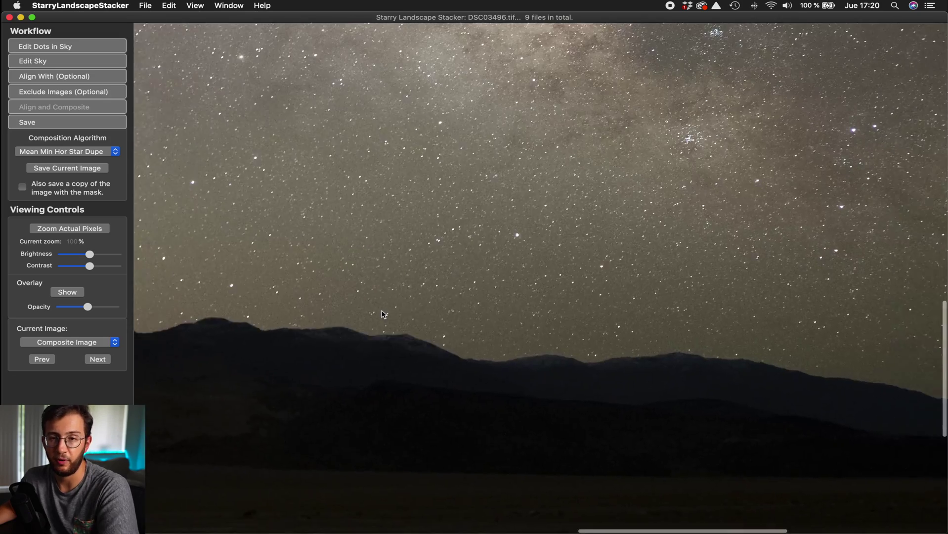
pyautogui.scroll(8, 383, 314)
pyautogui.scroll(2, 382, 314)
pyautogui.scroll(-6, 382, 314)
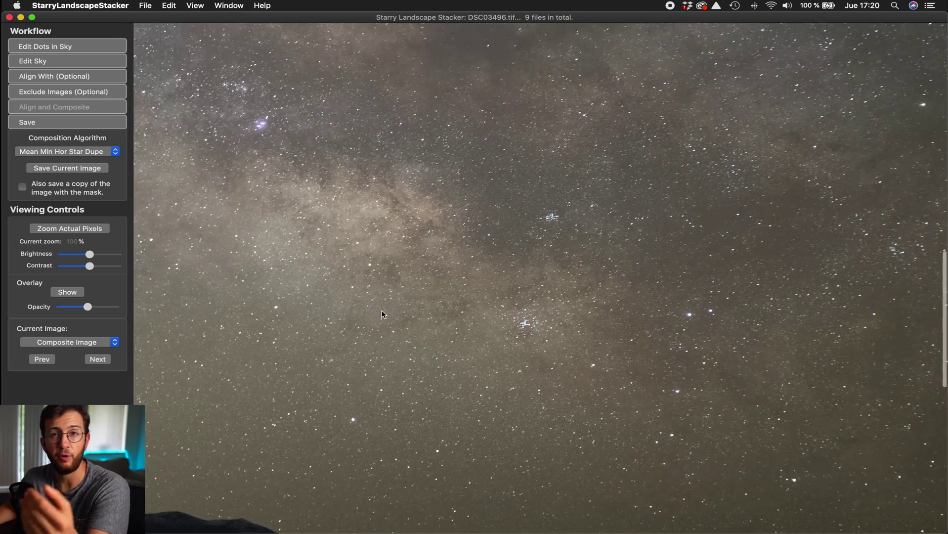
pyautogui.scroll(-10, 383, 315)
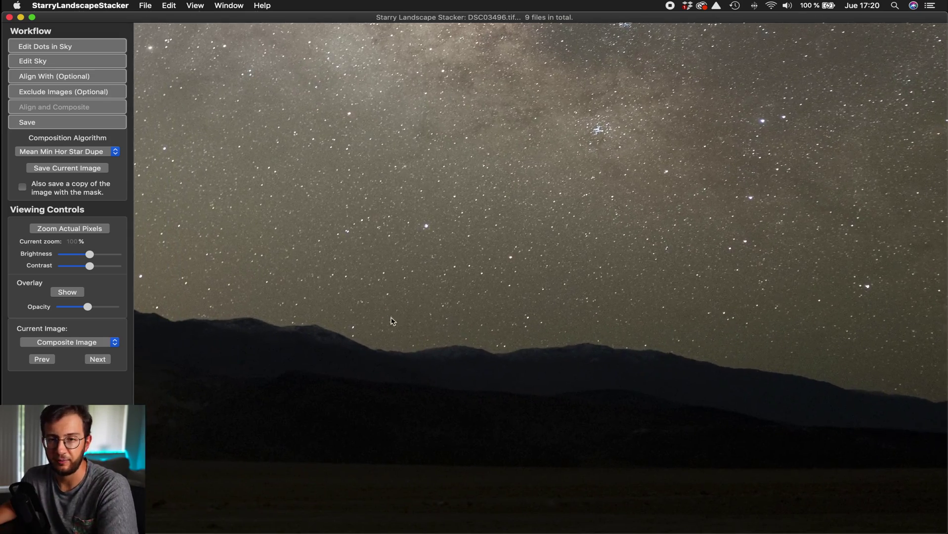
pyautogui.scroll(2, 504, 384)
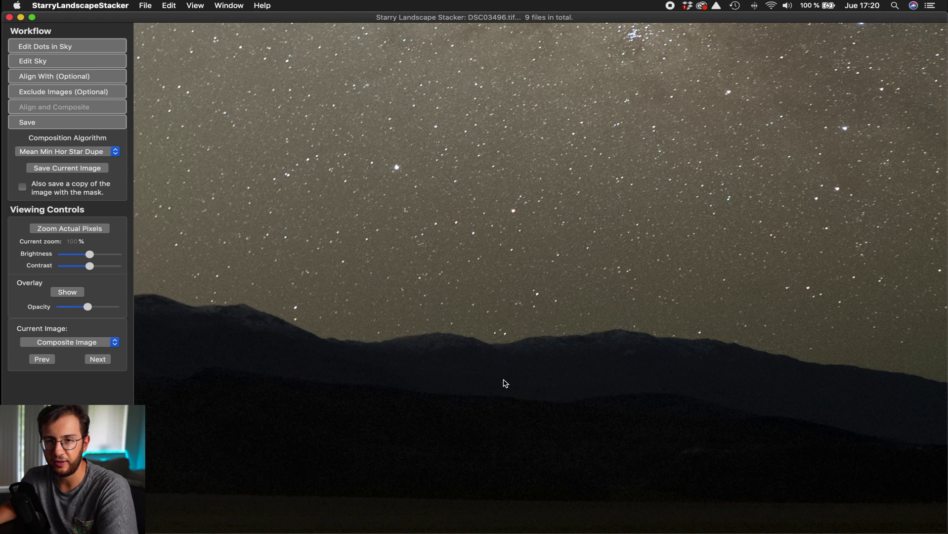
pyautogui.click(114, 342)
pyautogui.click(99, 340)
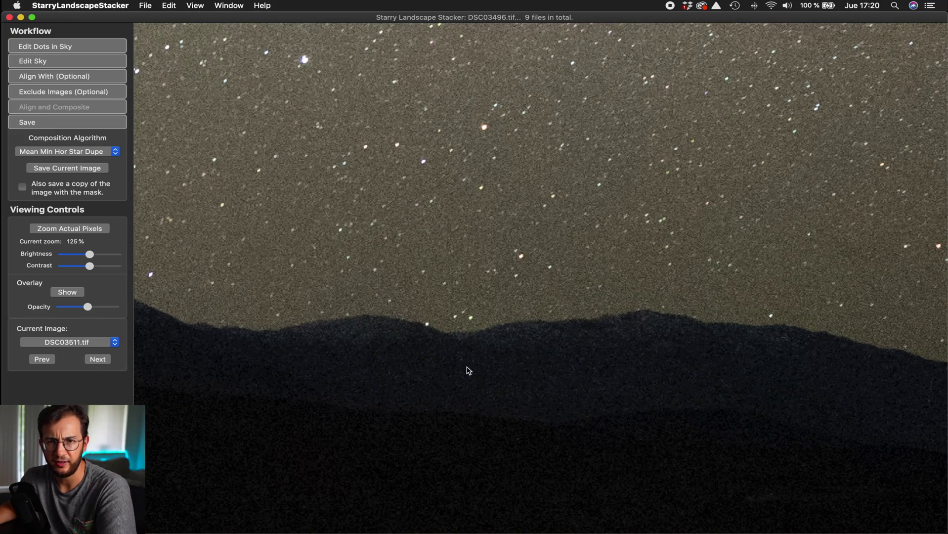
pyautogui.click(89, 343)
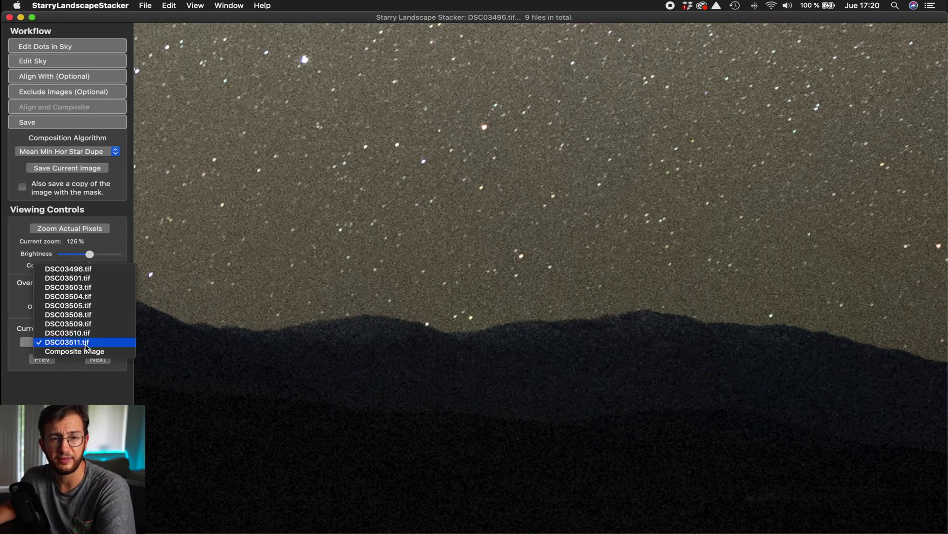
pyautogui.click(82, 354)
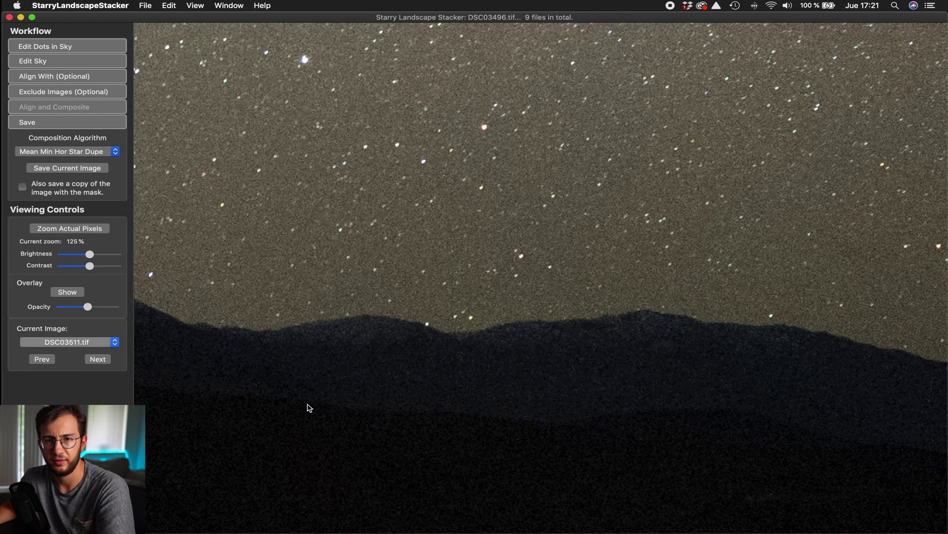